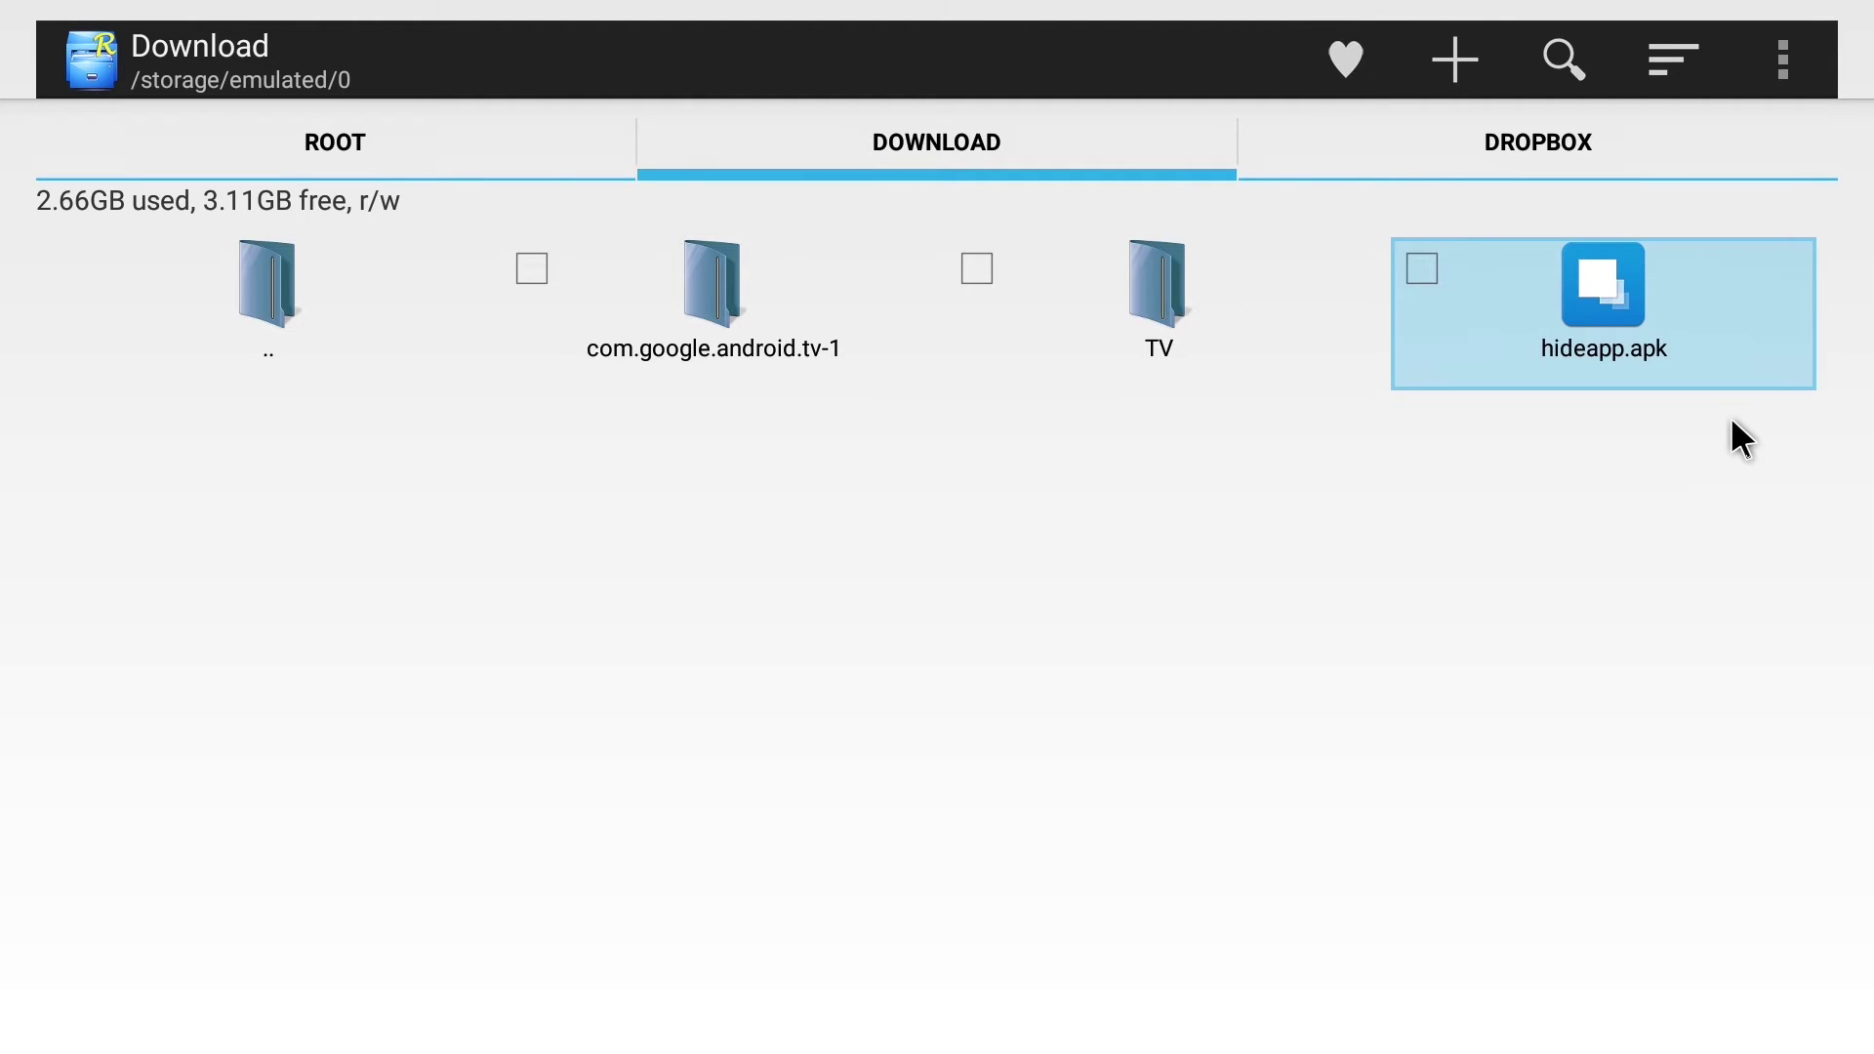
- Install AppHider from hideapp.apk, launch it and grant it superuser access
left_click(1708, 324)
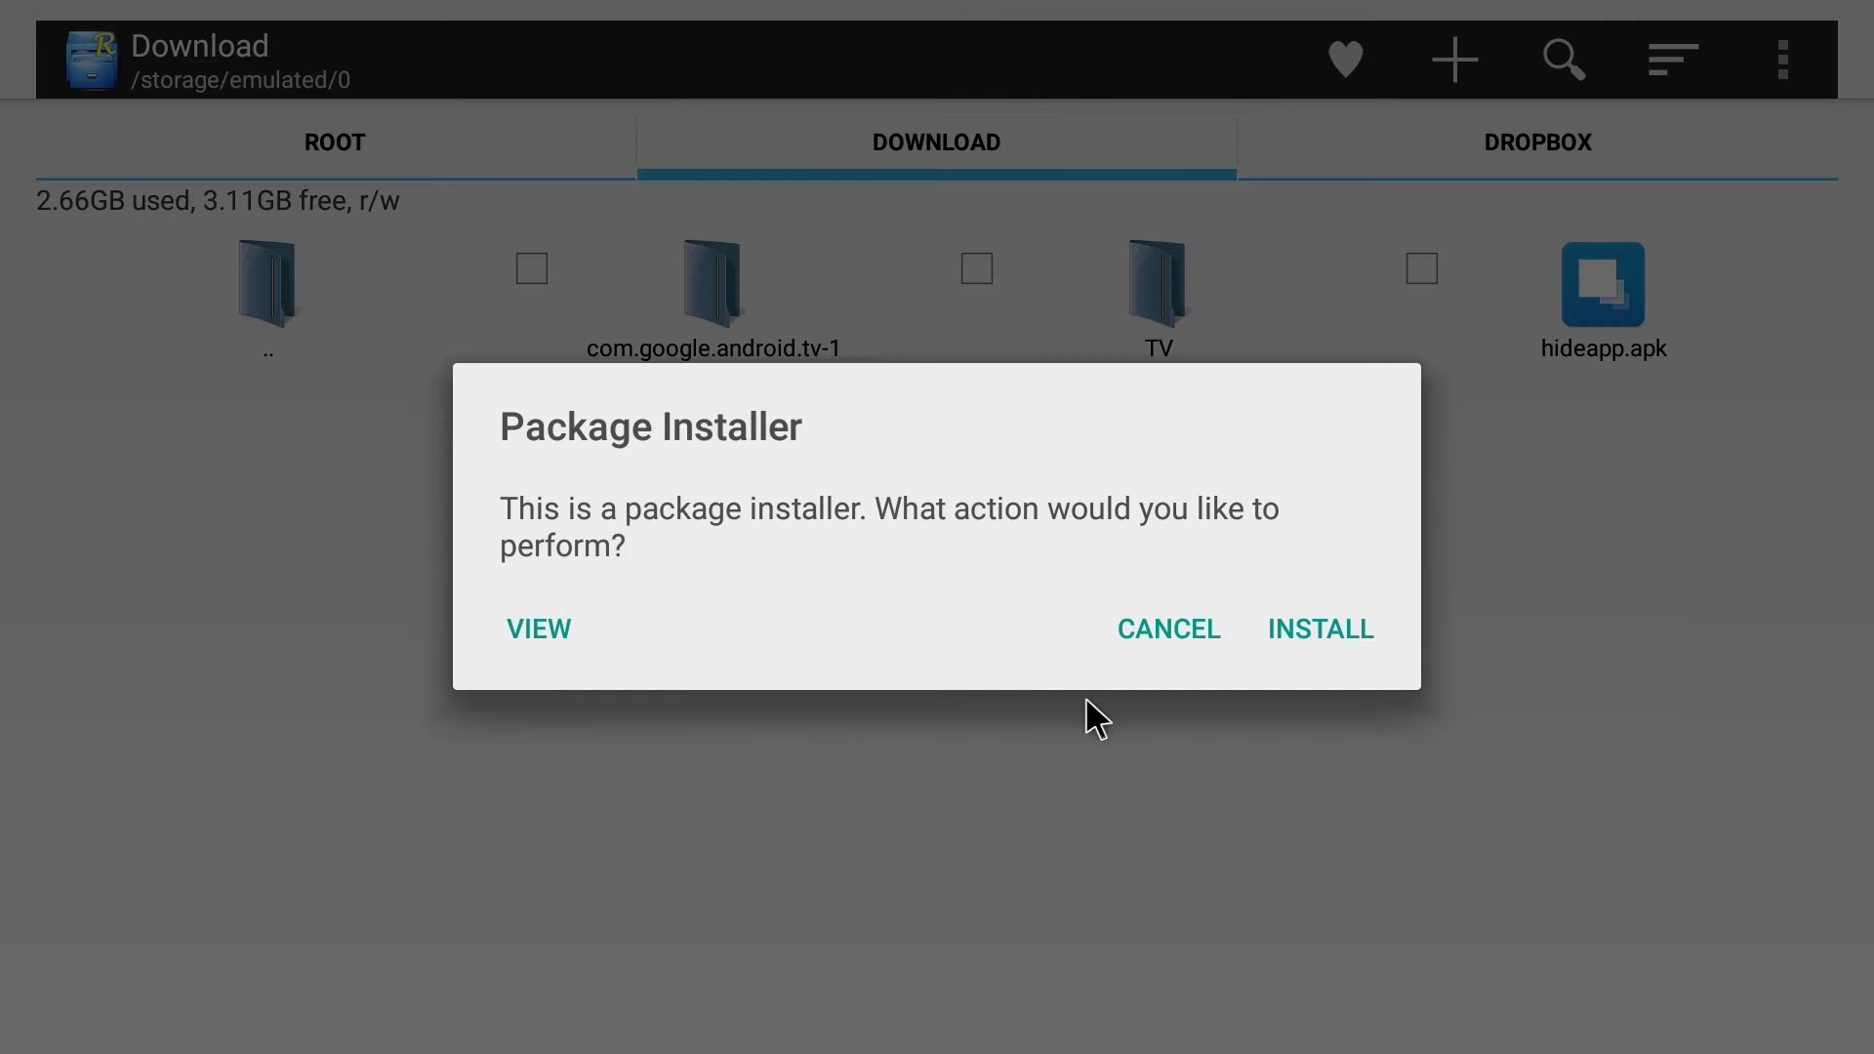
left_click(1280, 633)
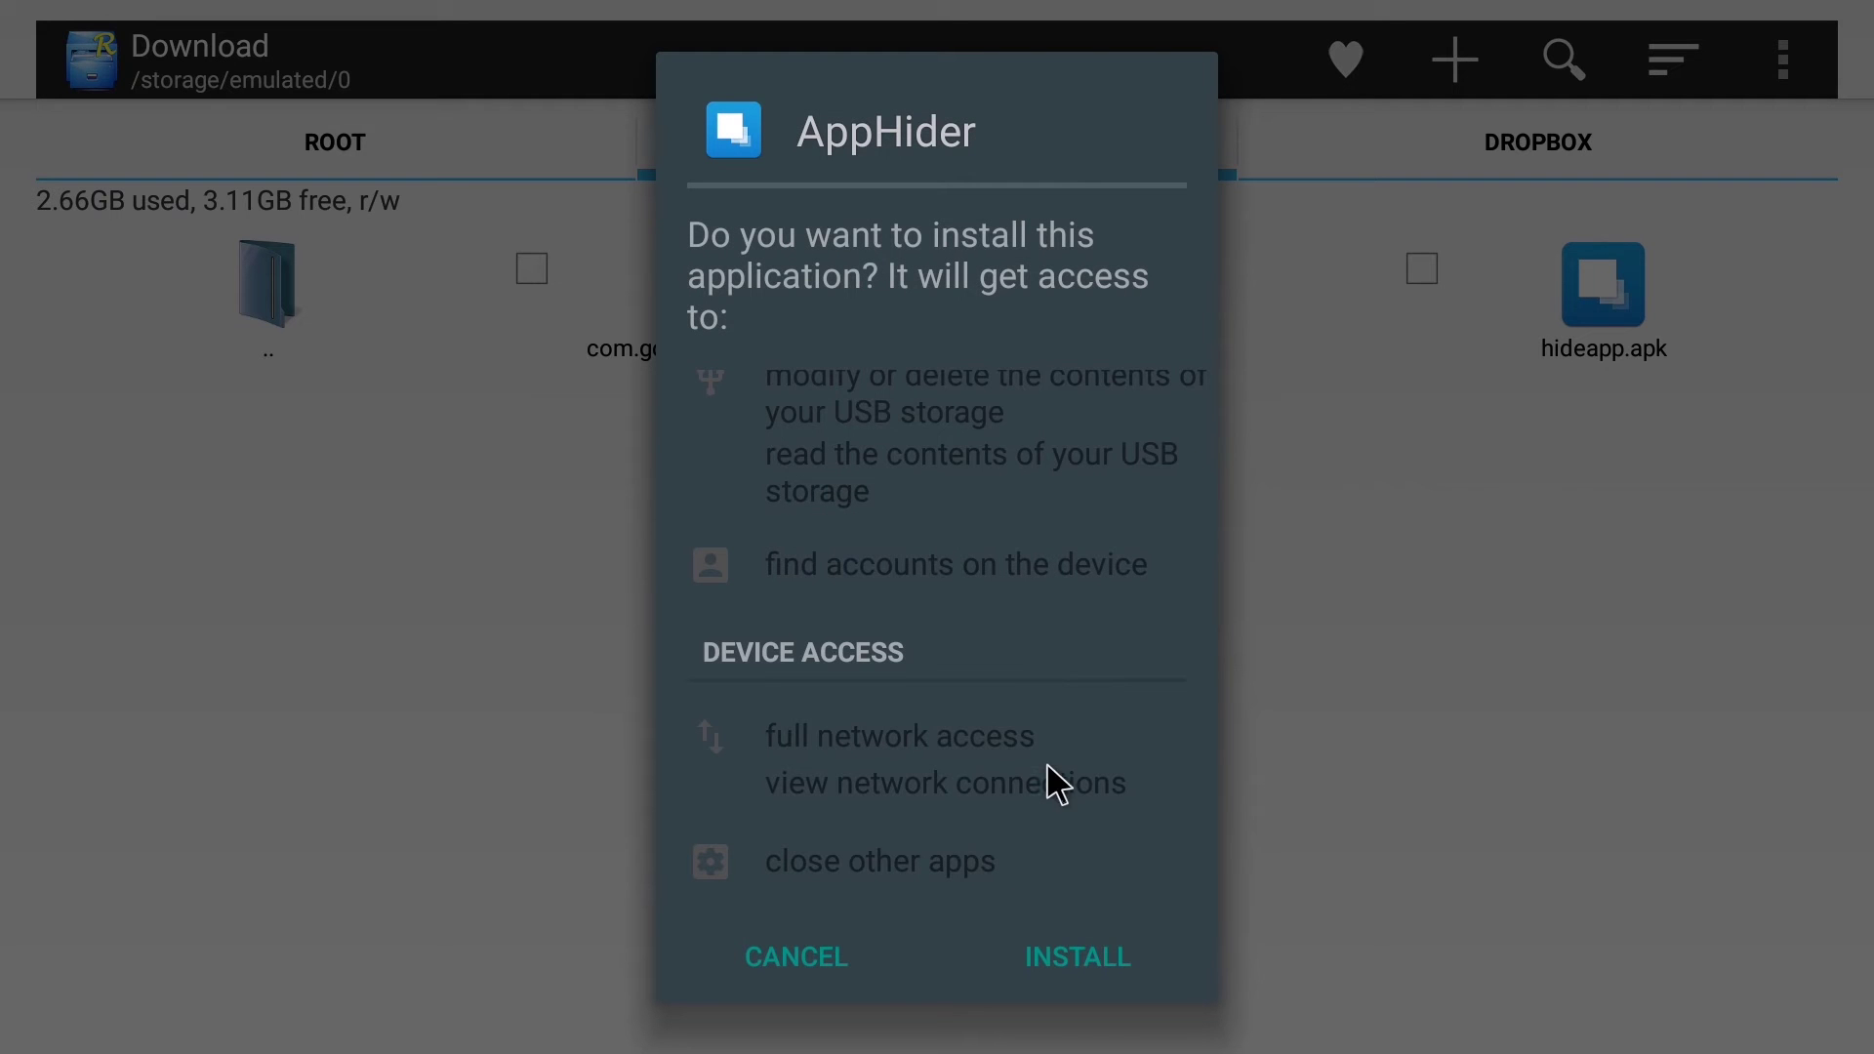
left_click(1127, 951)
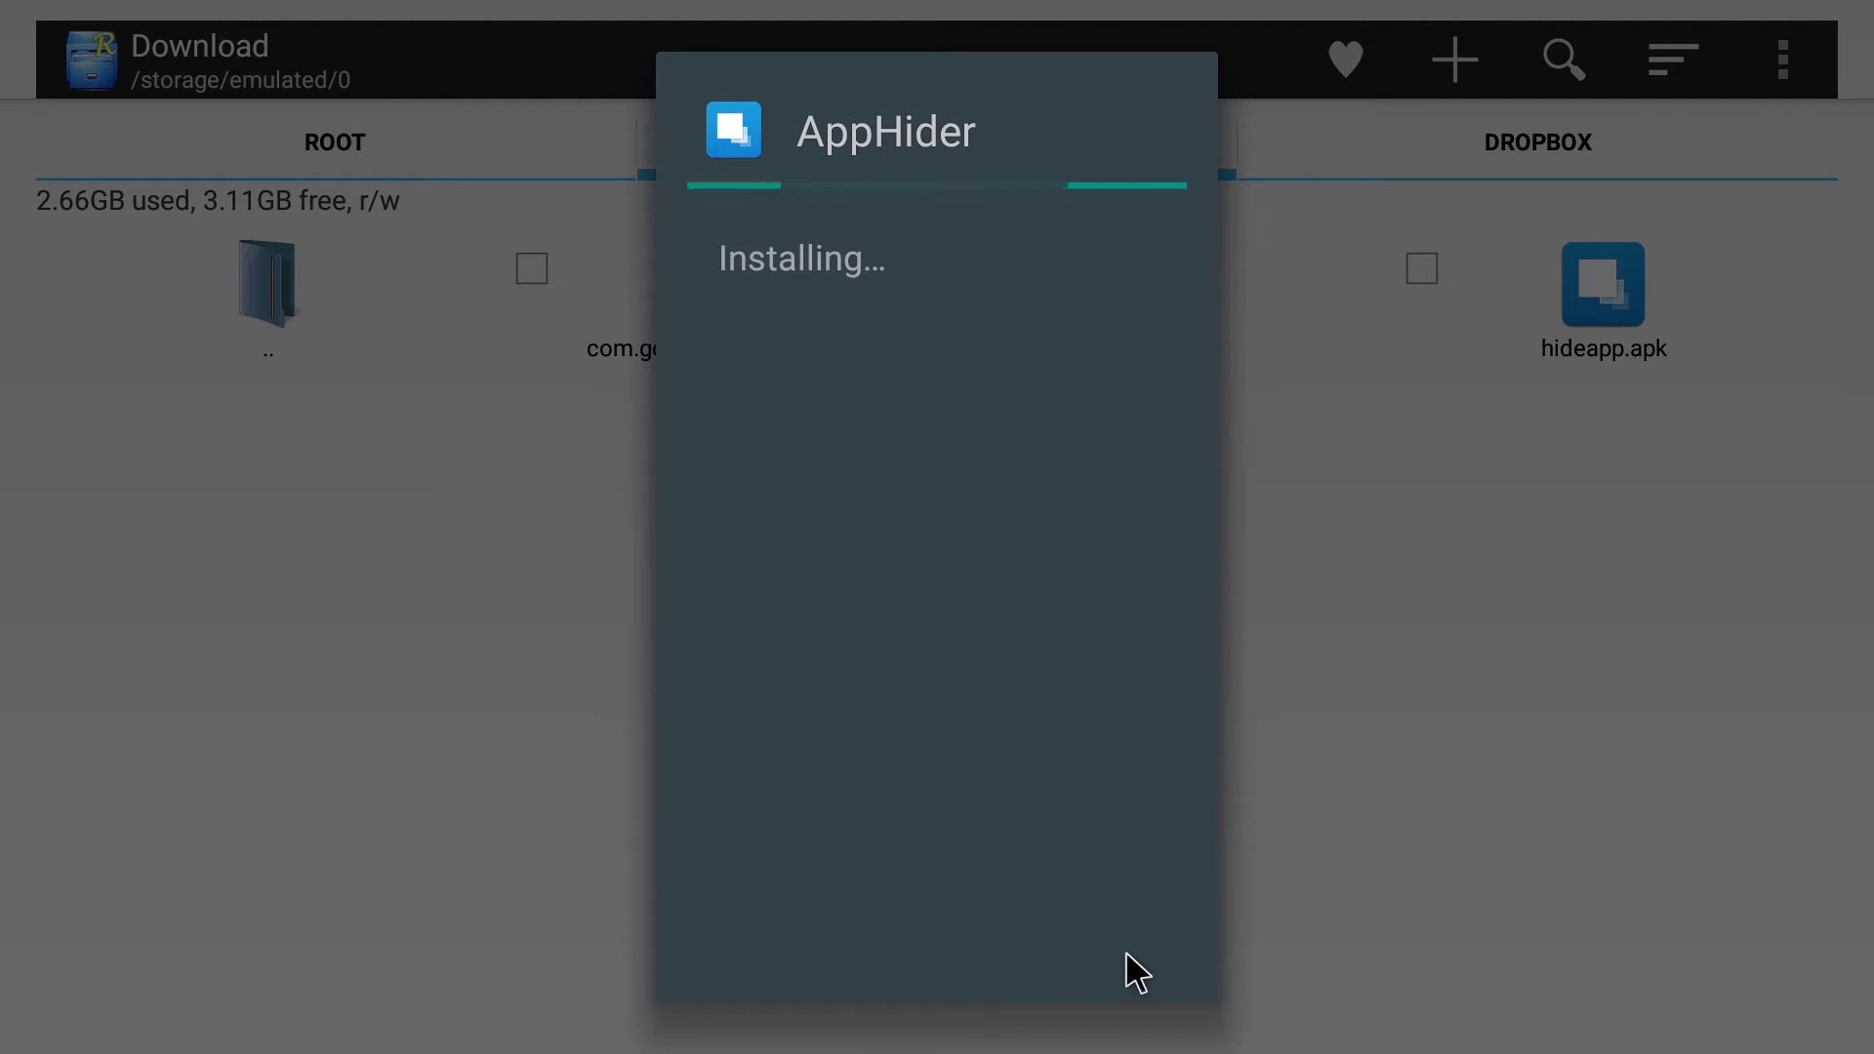
left_click(1127, 952)
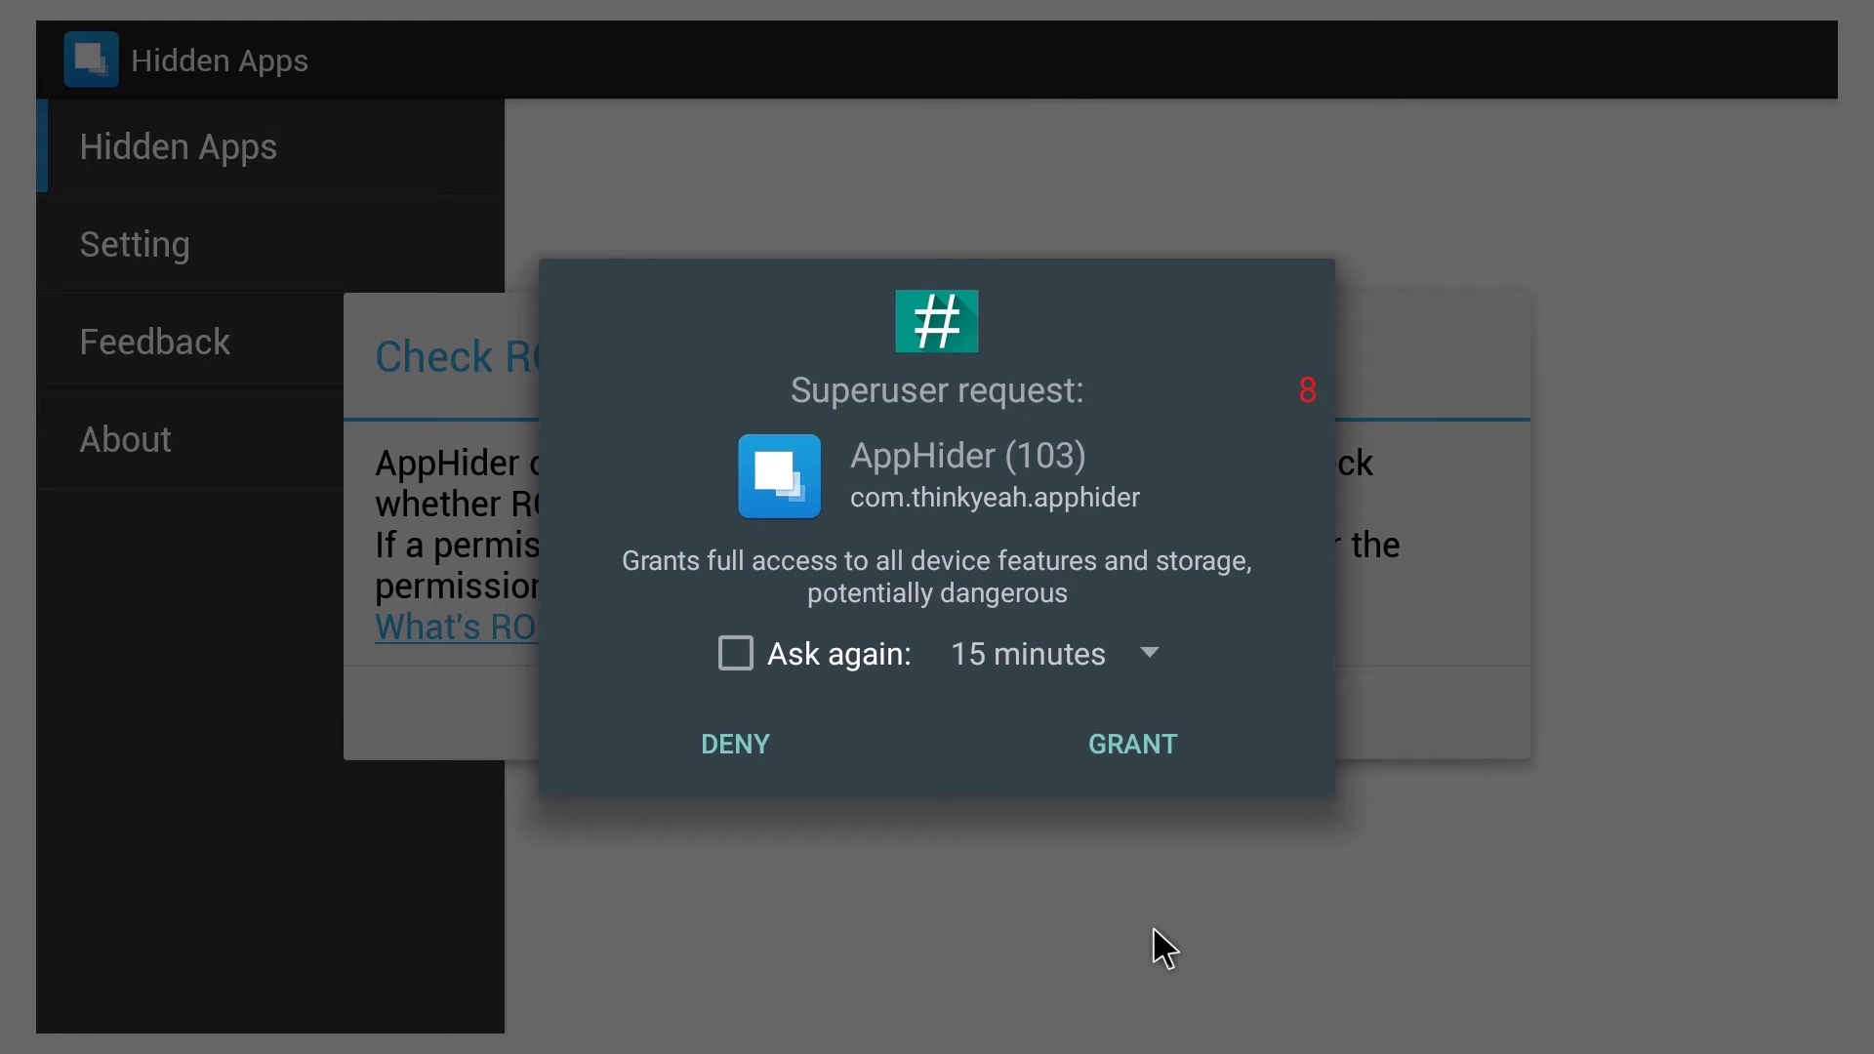
left_click(1184, 745)
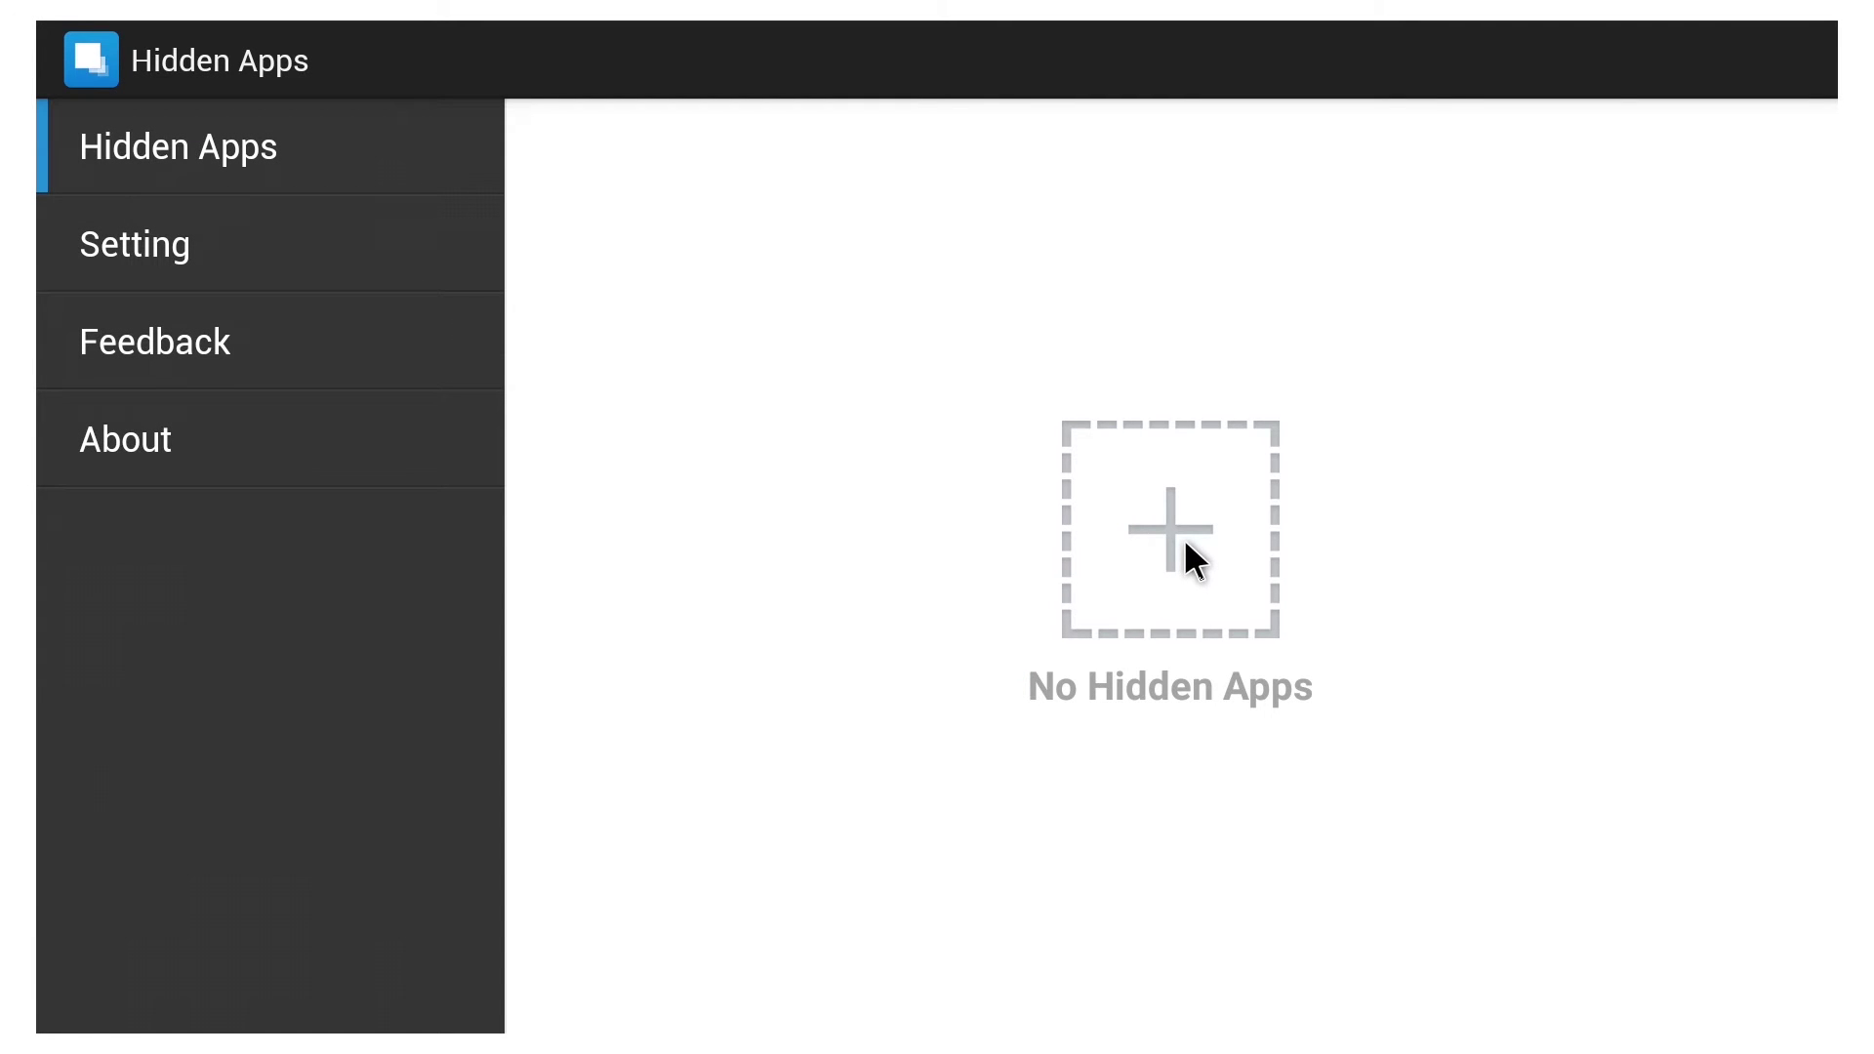
- Tick Plex and Sling in AppHider's All Apps list and save to hide them
left_click(1185, 544)
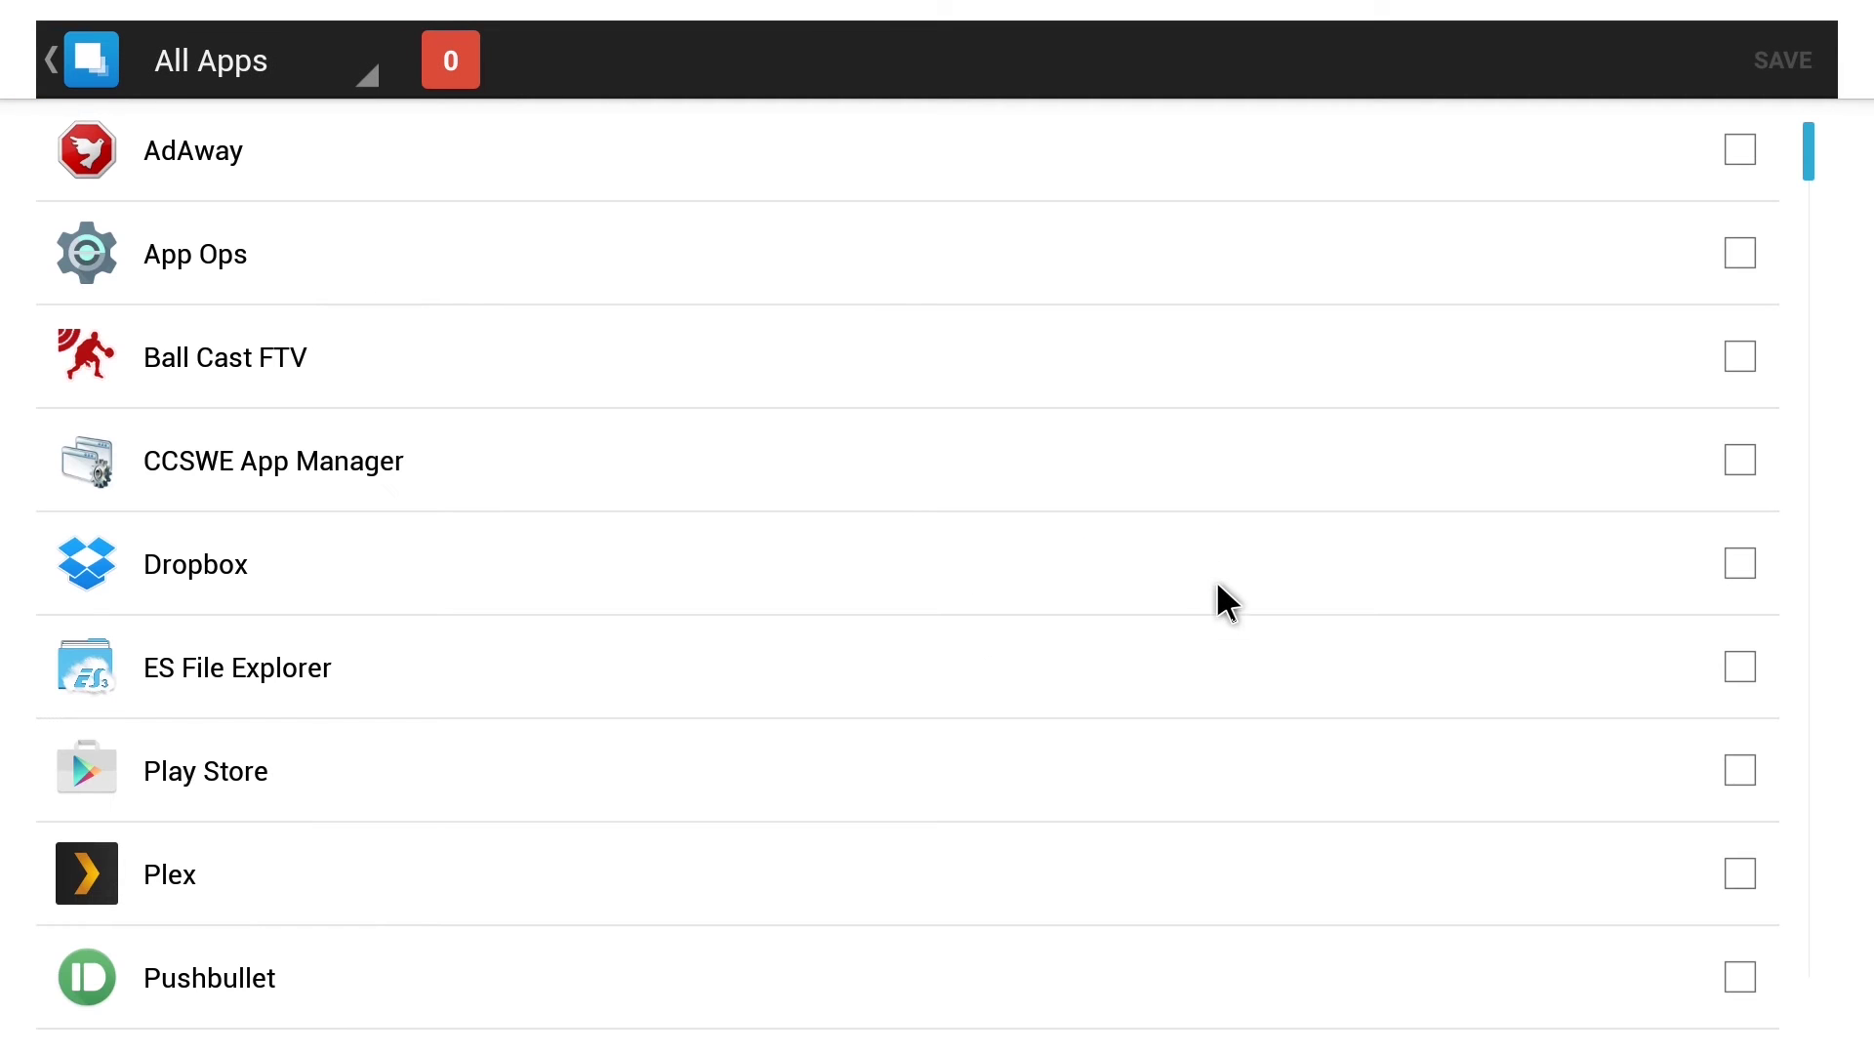
scroll(1250, 811, "down", 4)
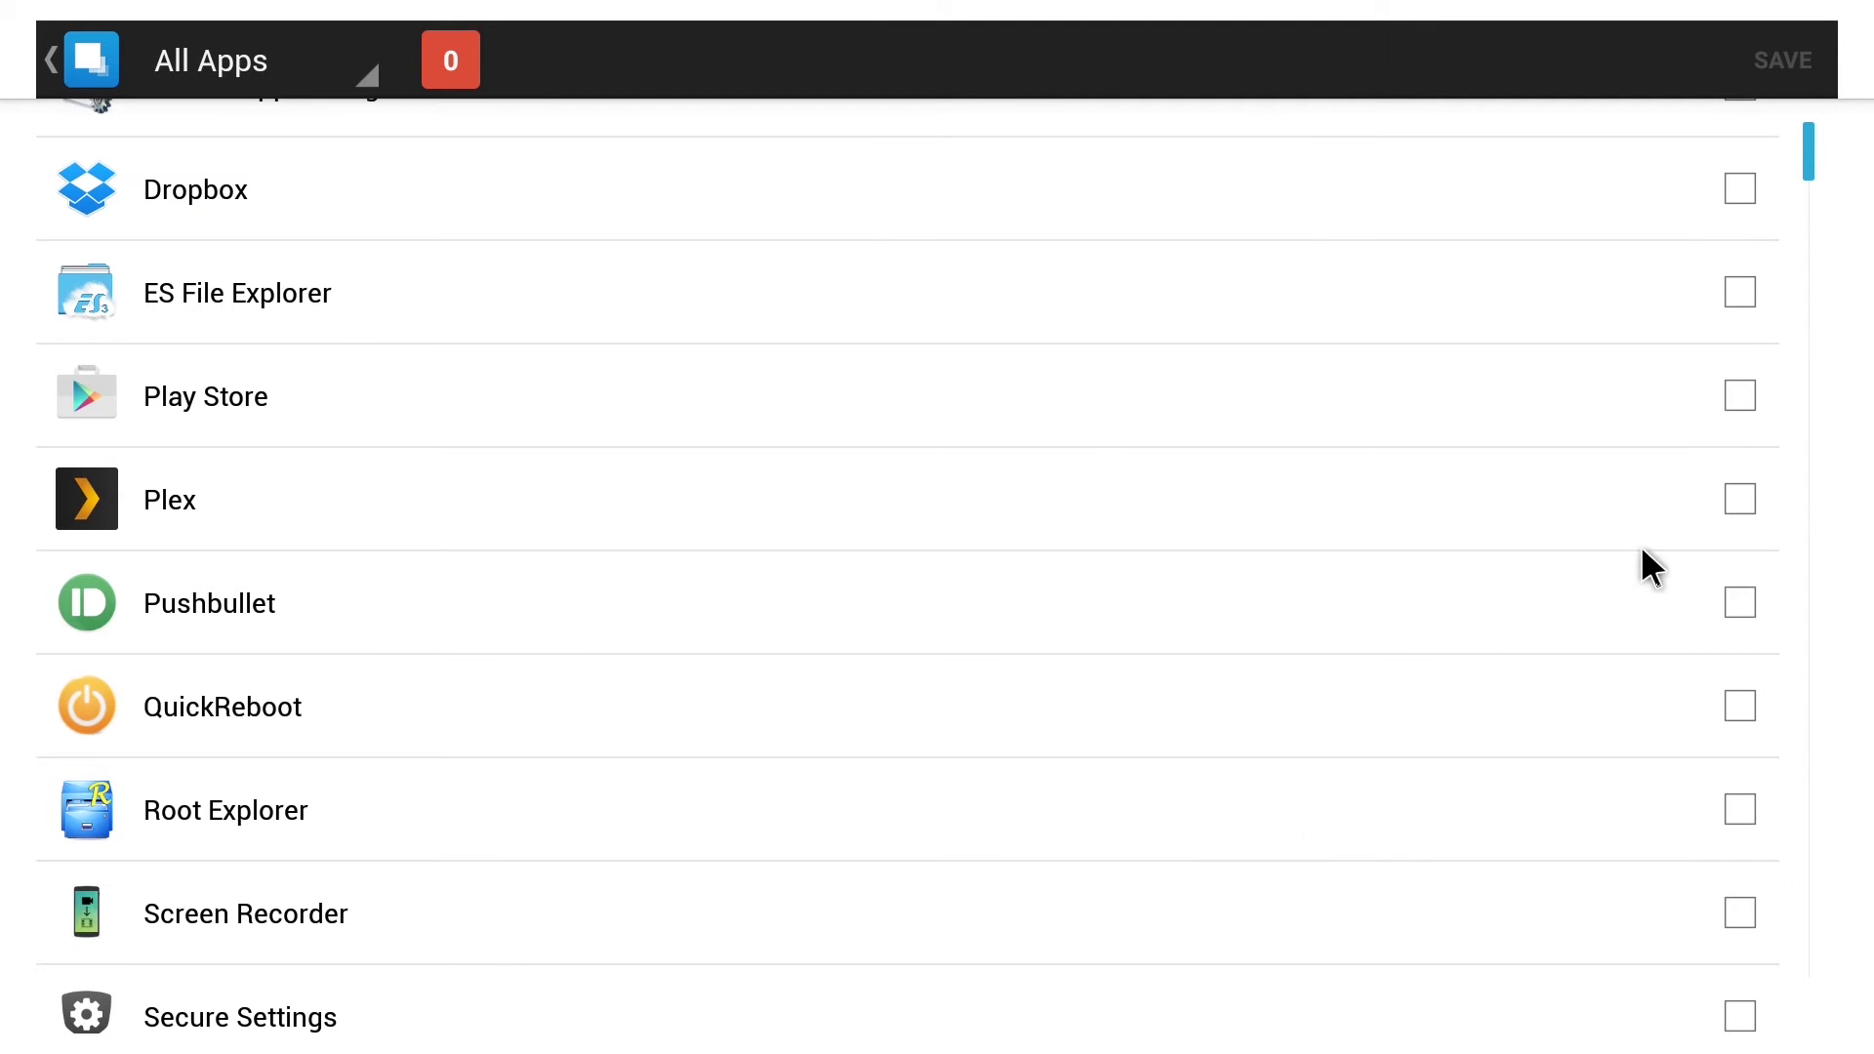
left_click(1715, 503)
scroll(1699, 612, "down", 5)
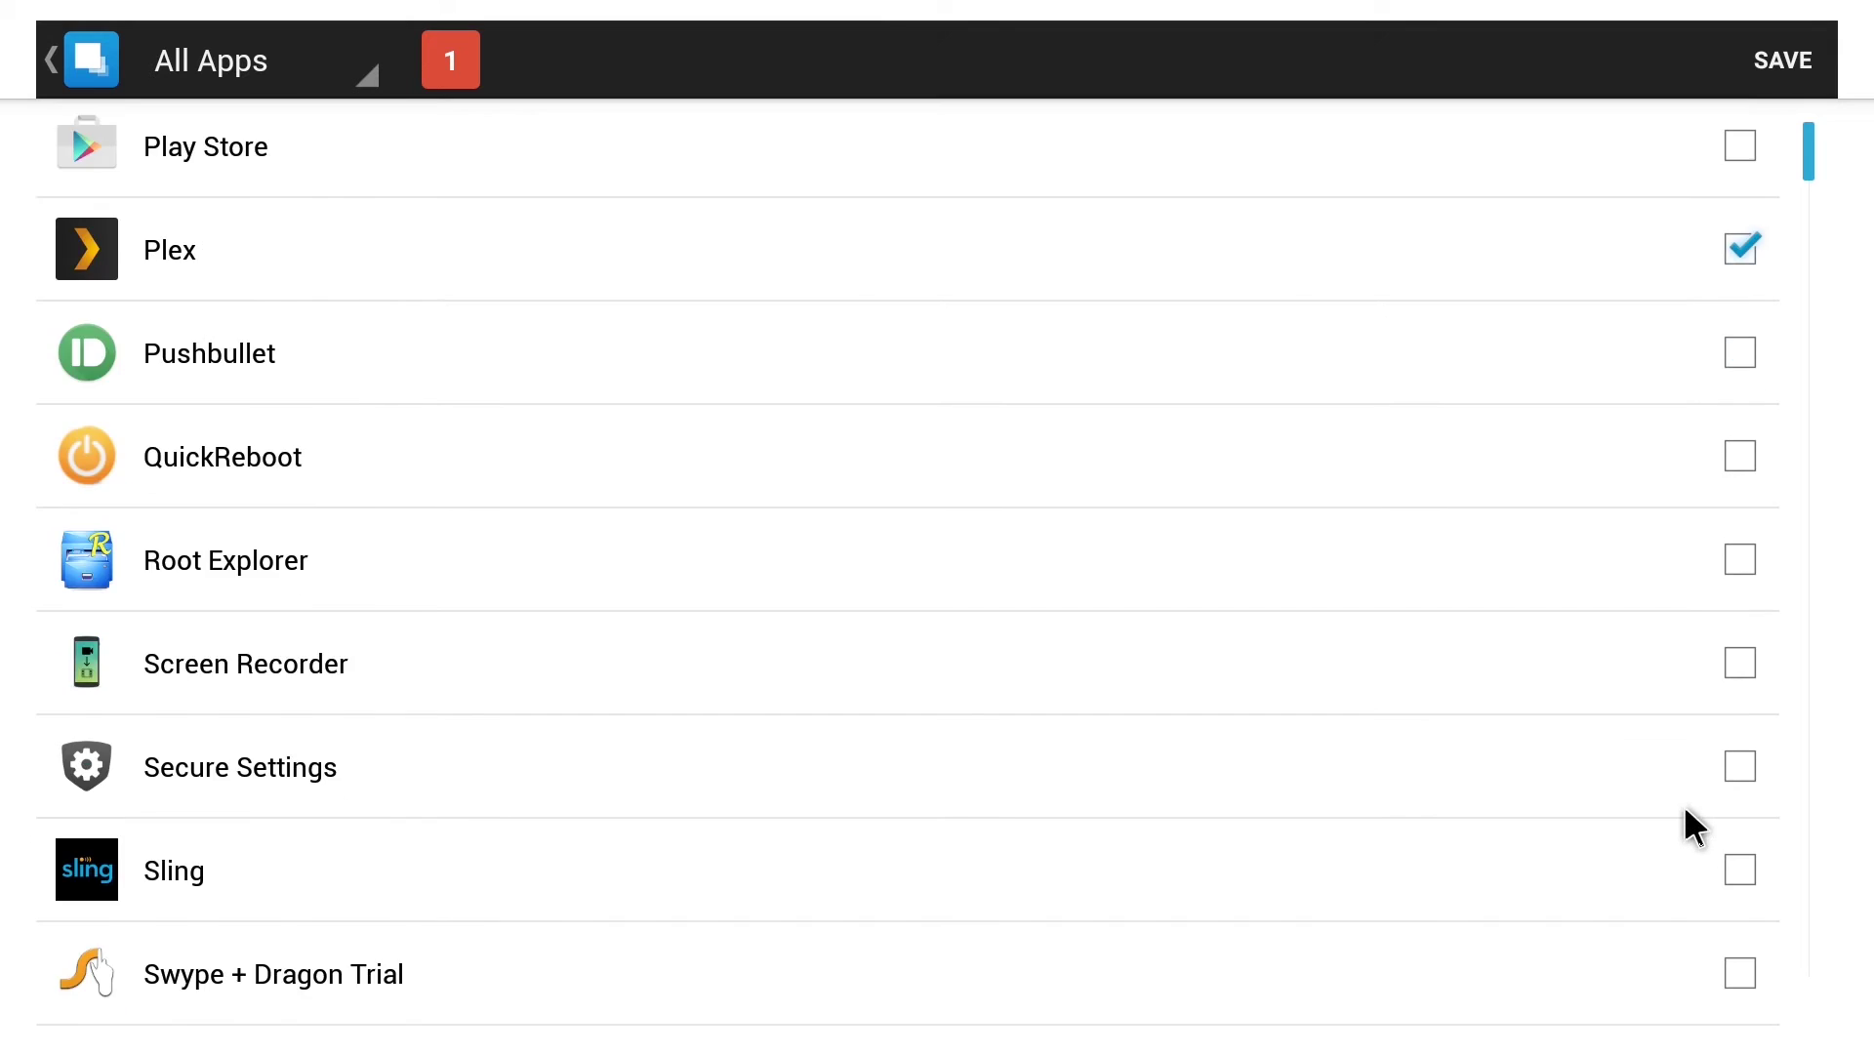
left_click(1740, 623)
scroll(1696, 825, "down", 2)
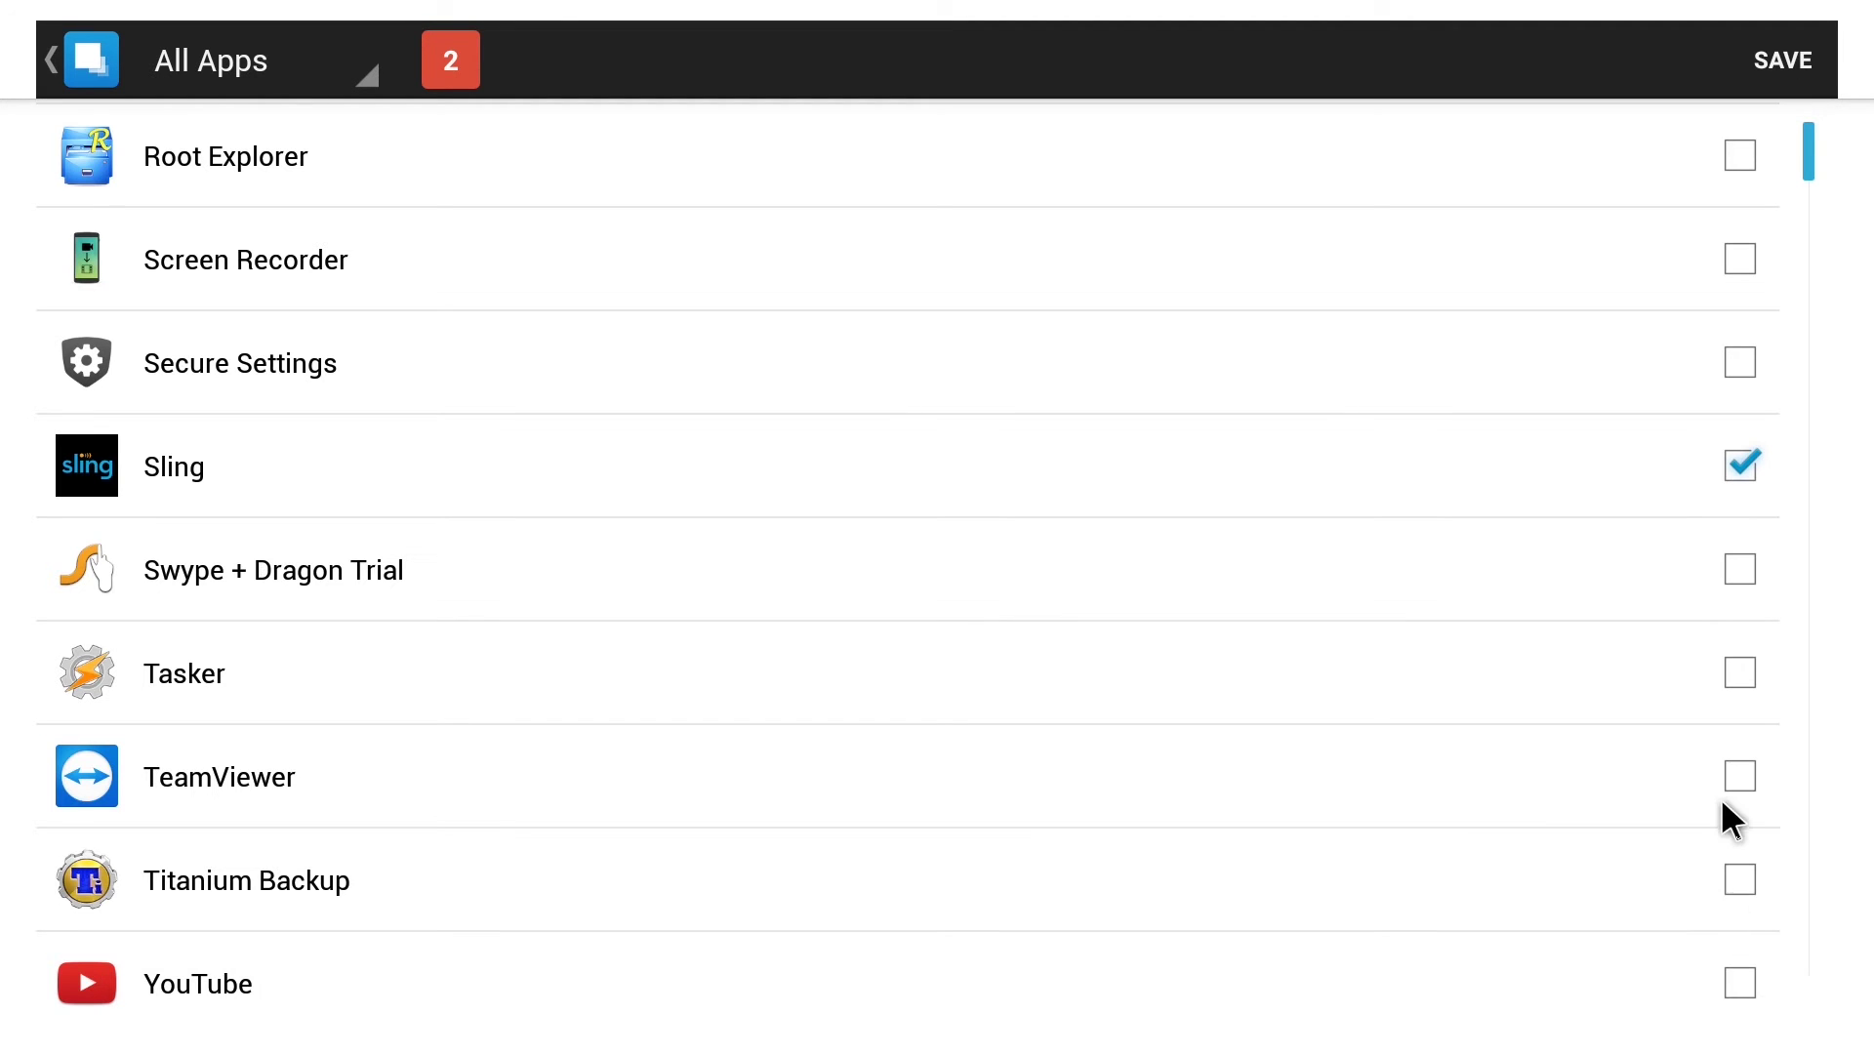
scroll(1724, 803, "up", 8)
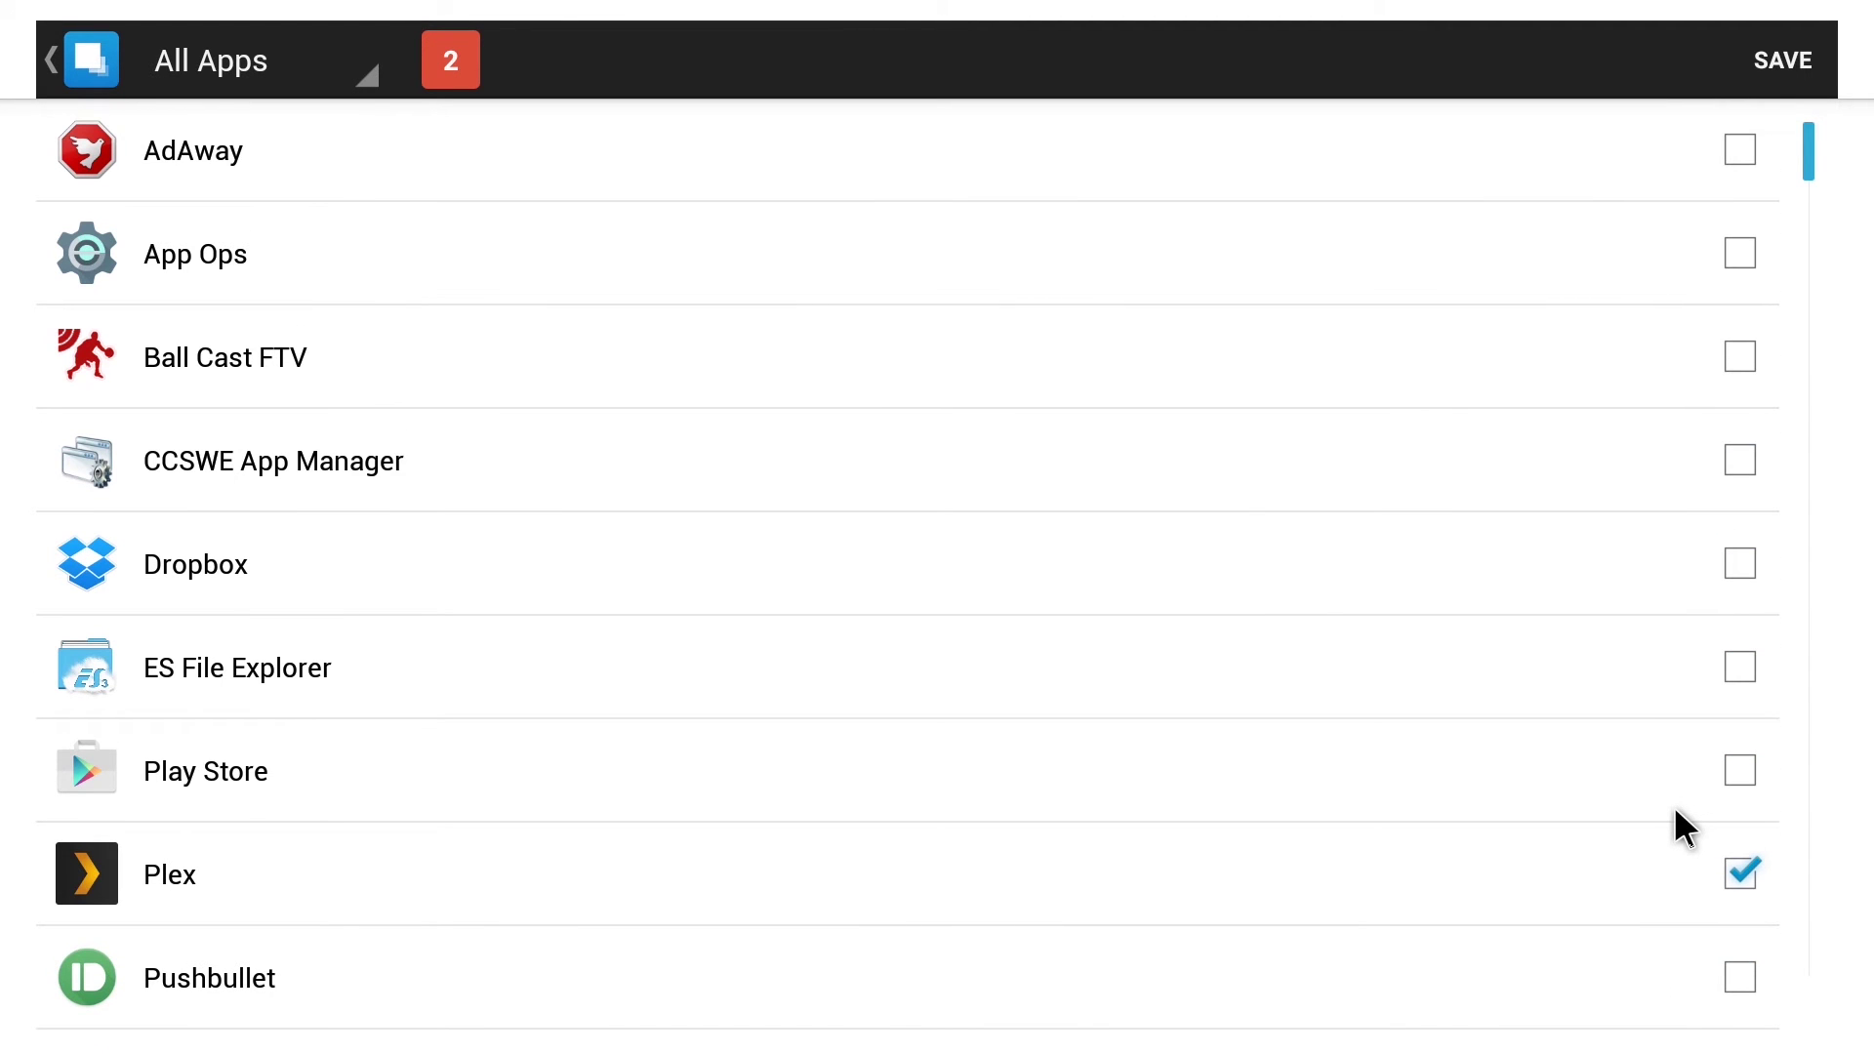
scroll(1673, 811, "down", 5)
scroll(1673, 886, "down", 5)
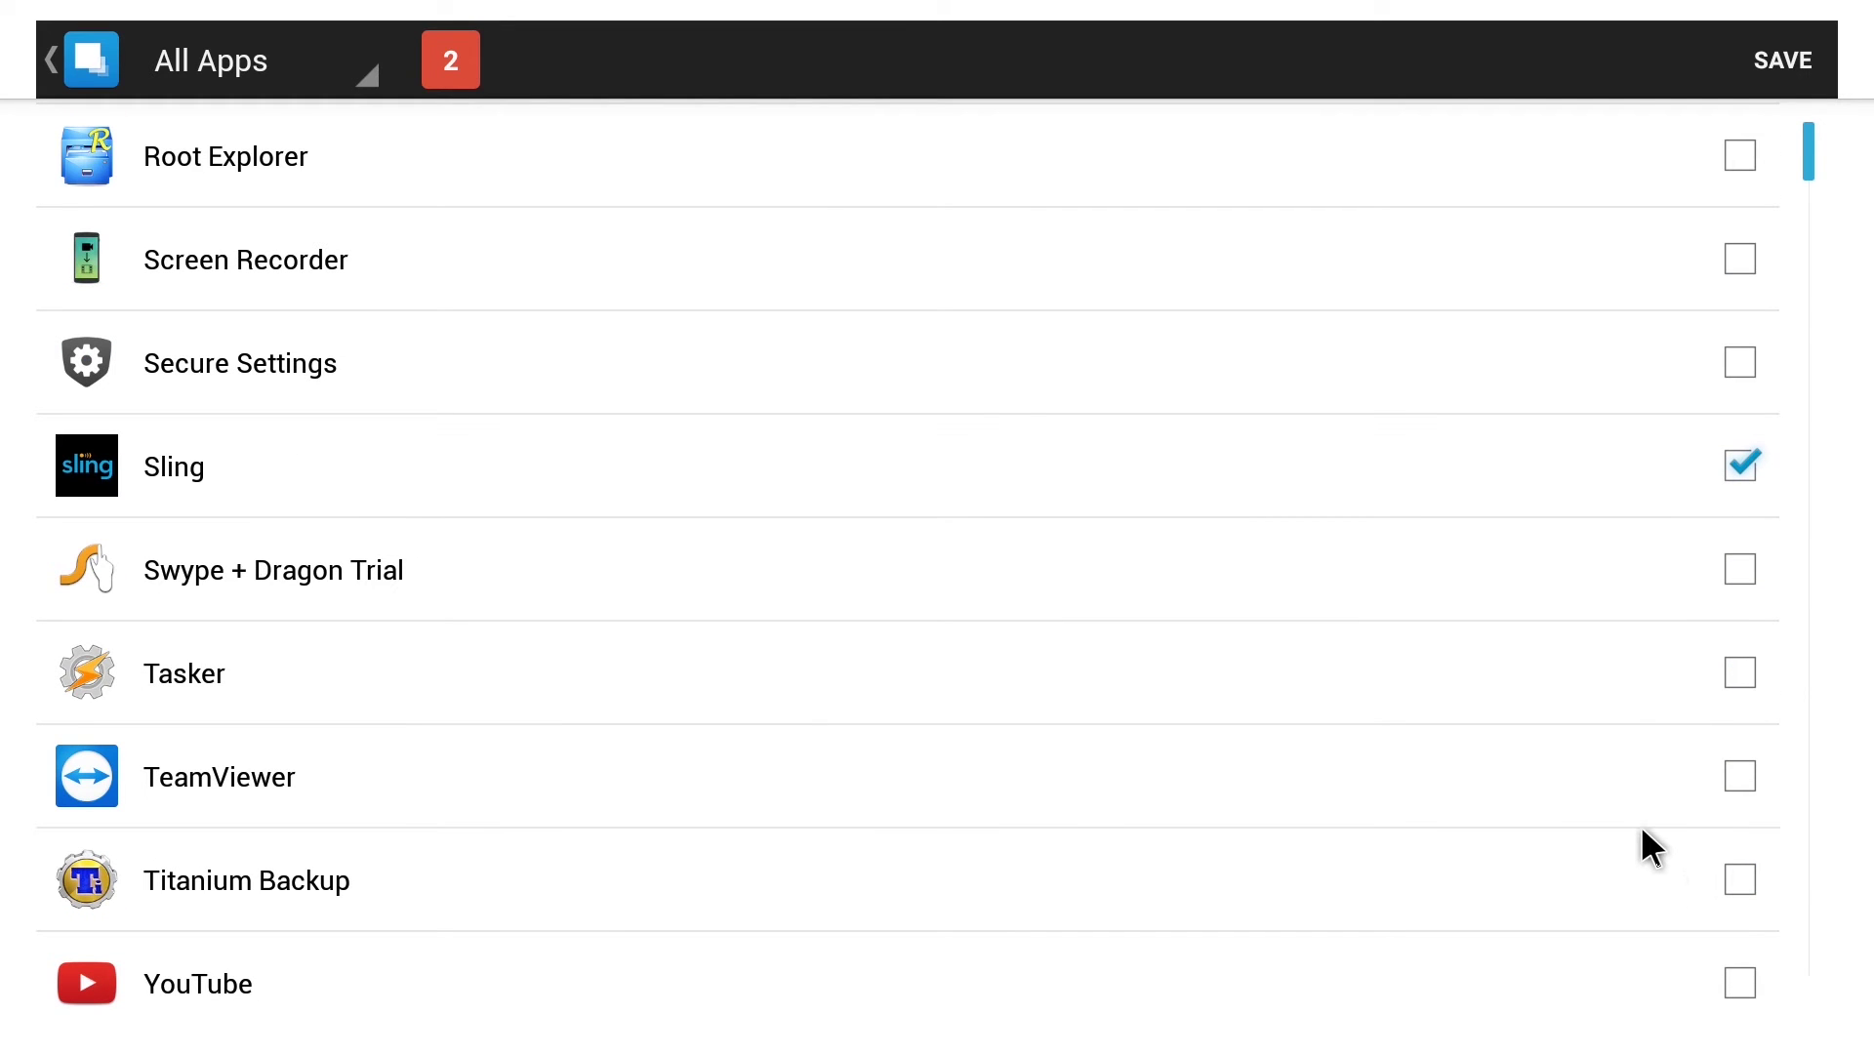
scroll(1663, 256, "up", 8)
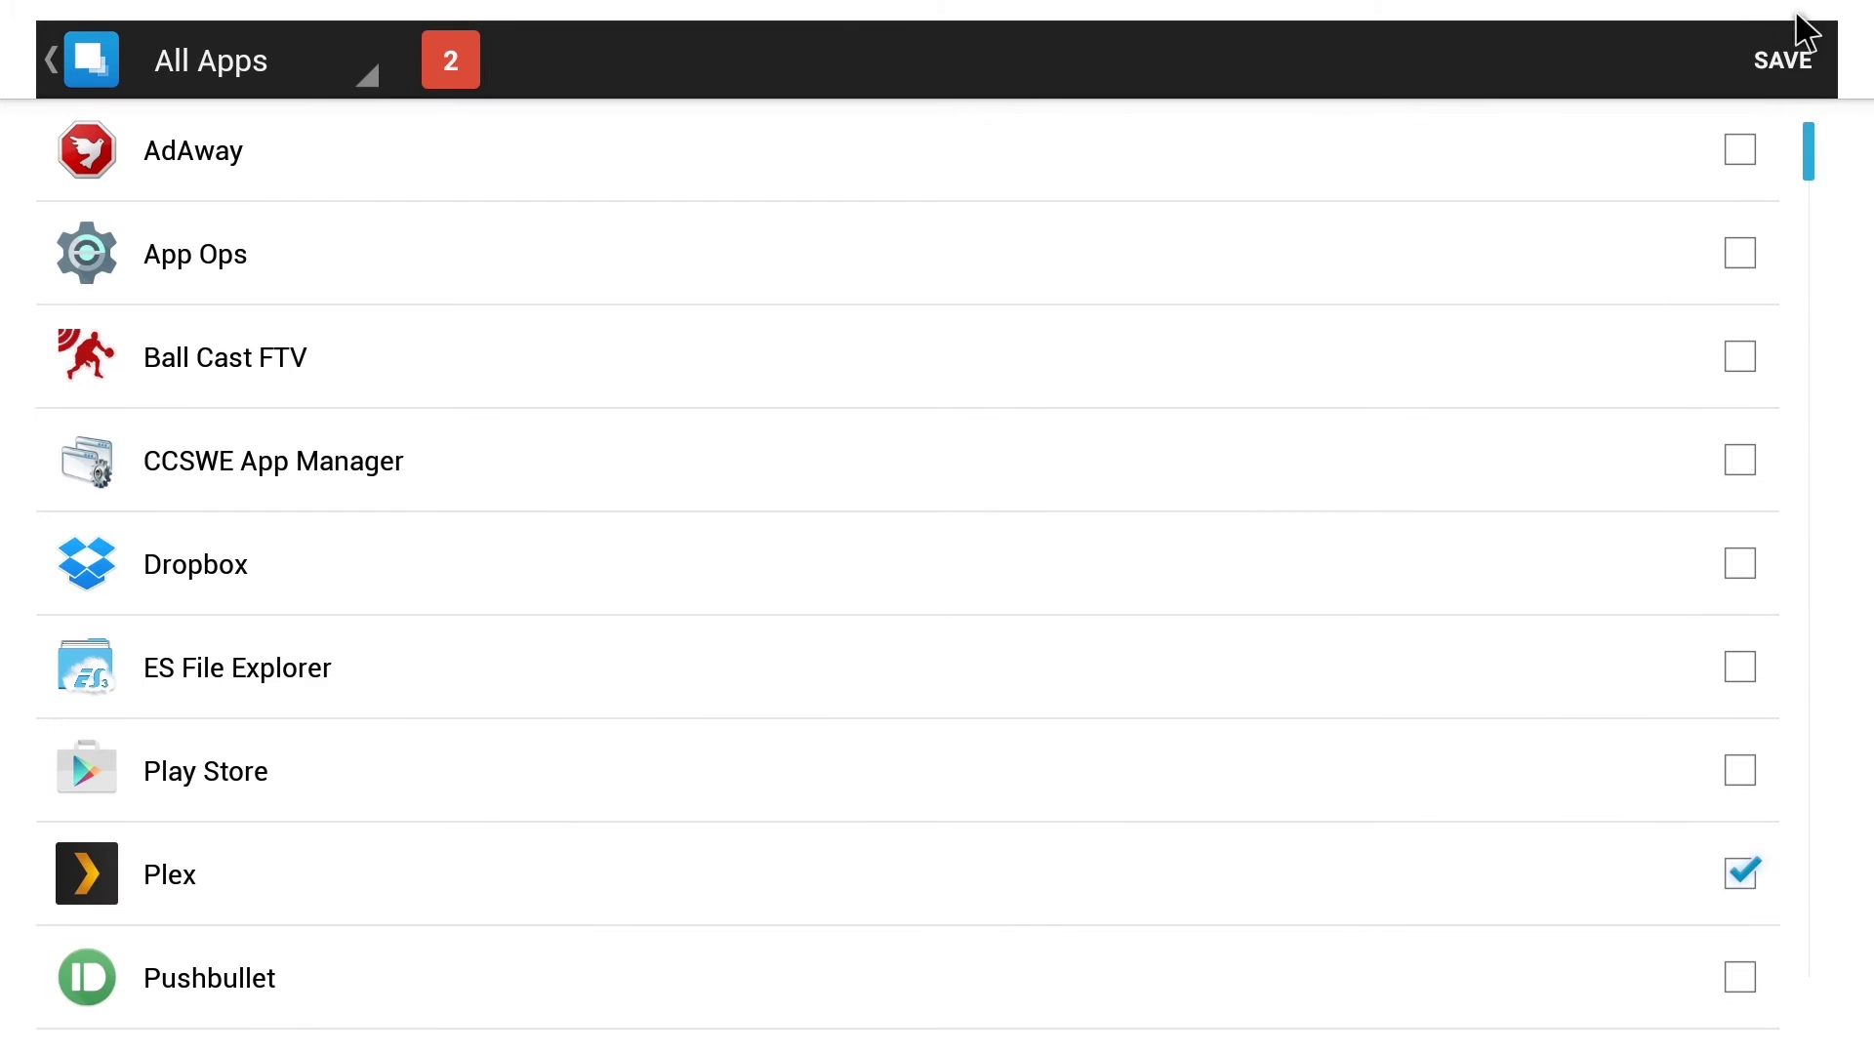
left_click(1800, 27)
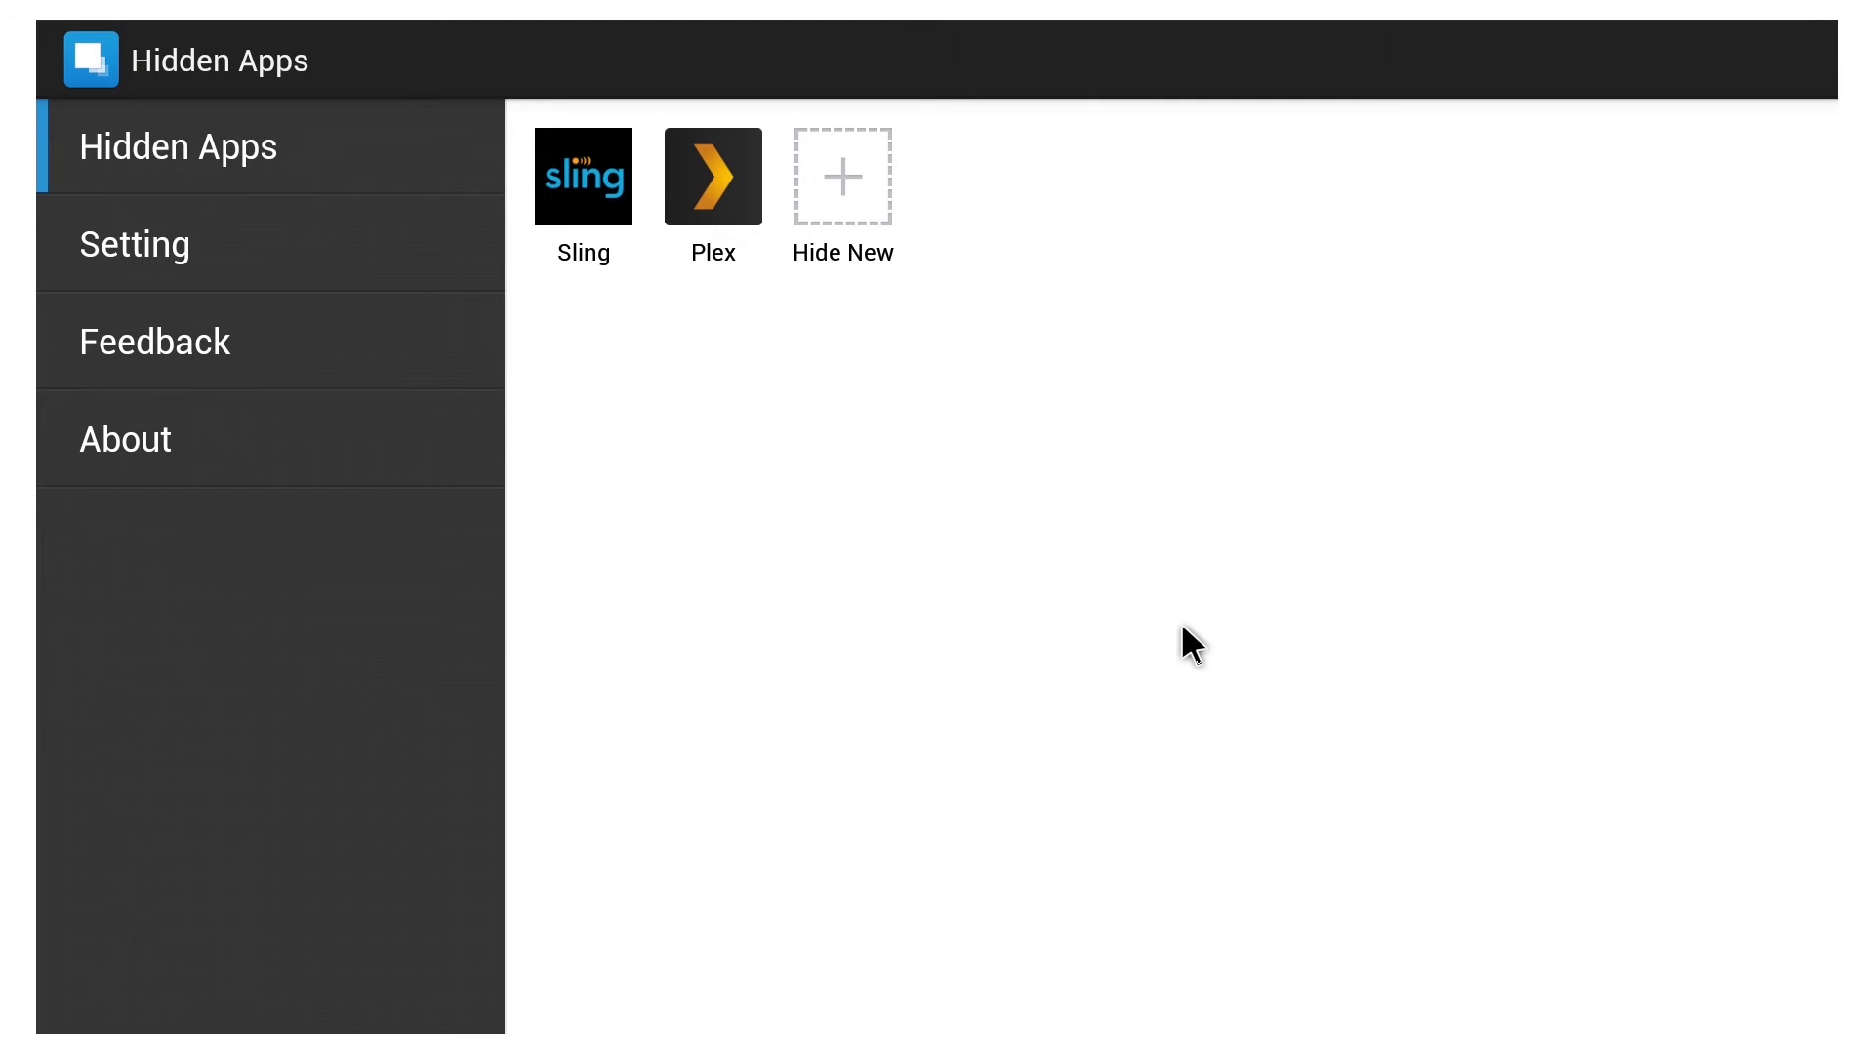
- Return to the Android TV home screen and move focus down to the Apps row and Settings
key("Home")
key("Down")
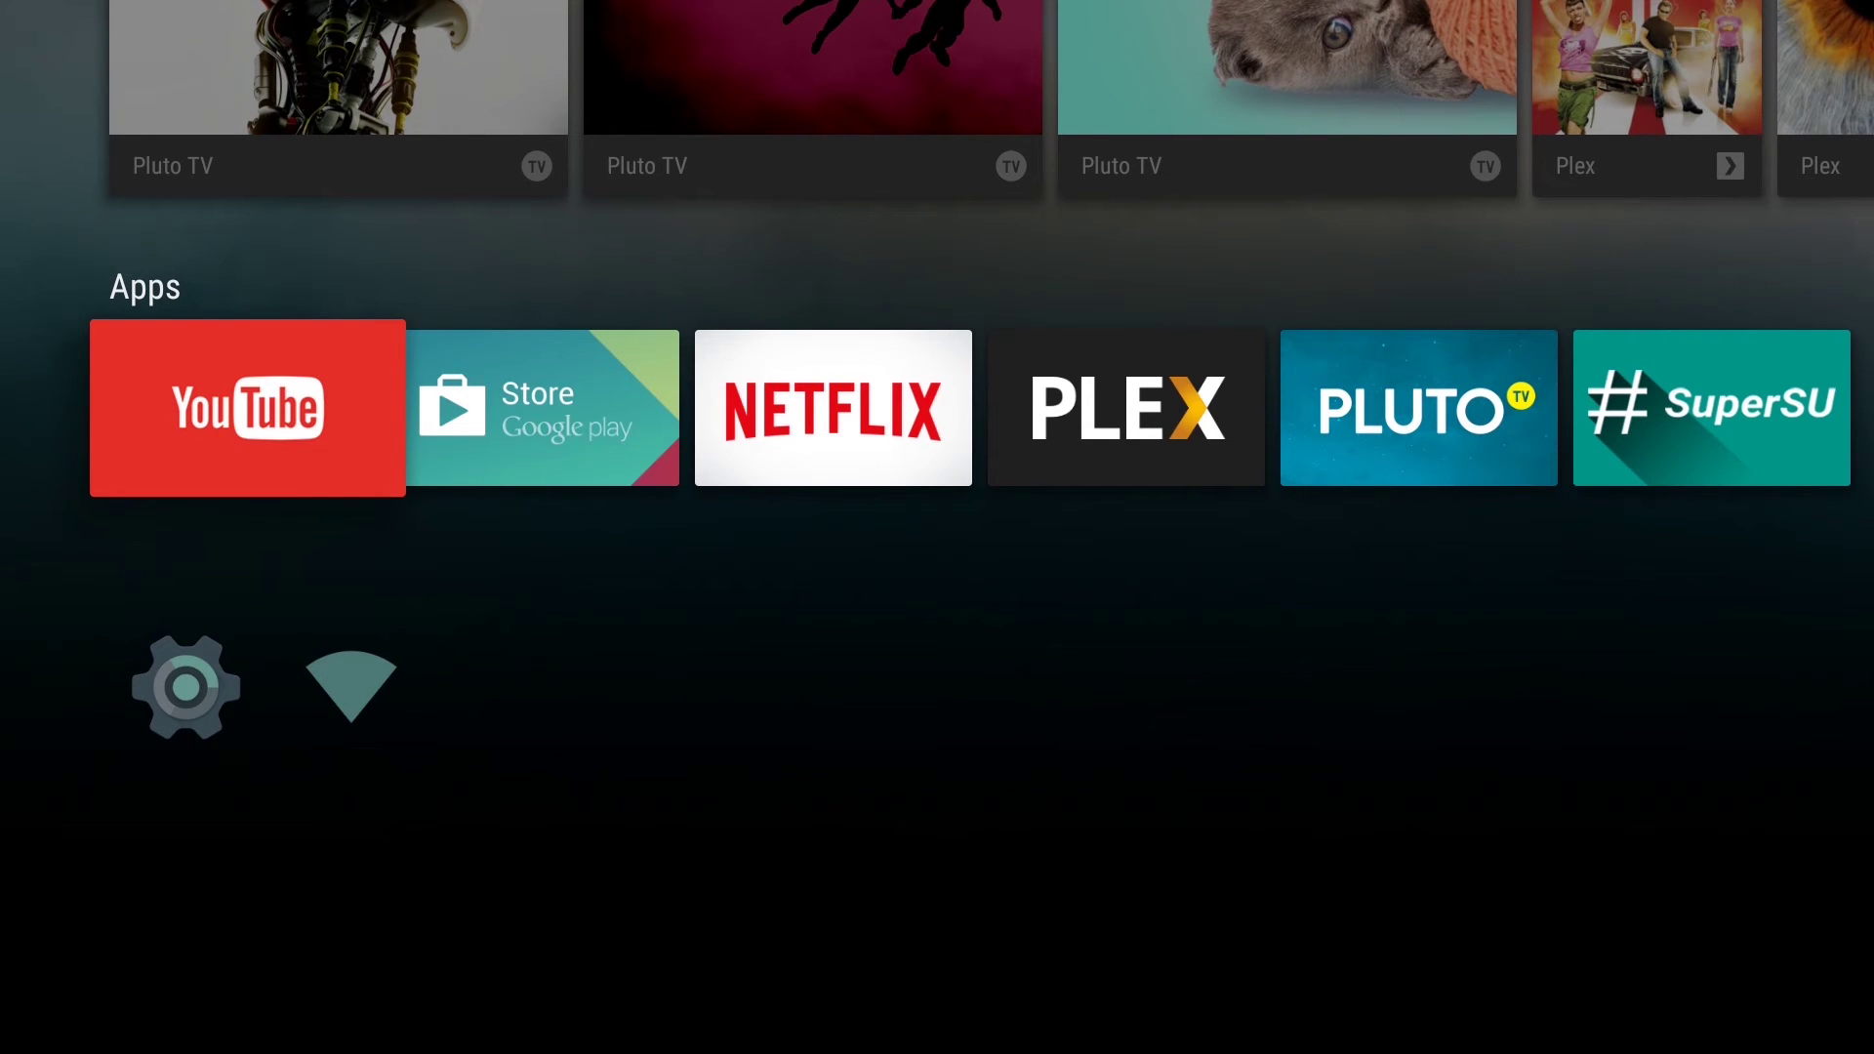
key("Down")
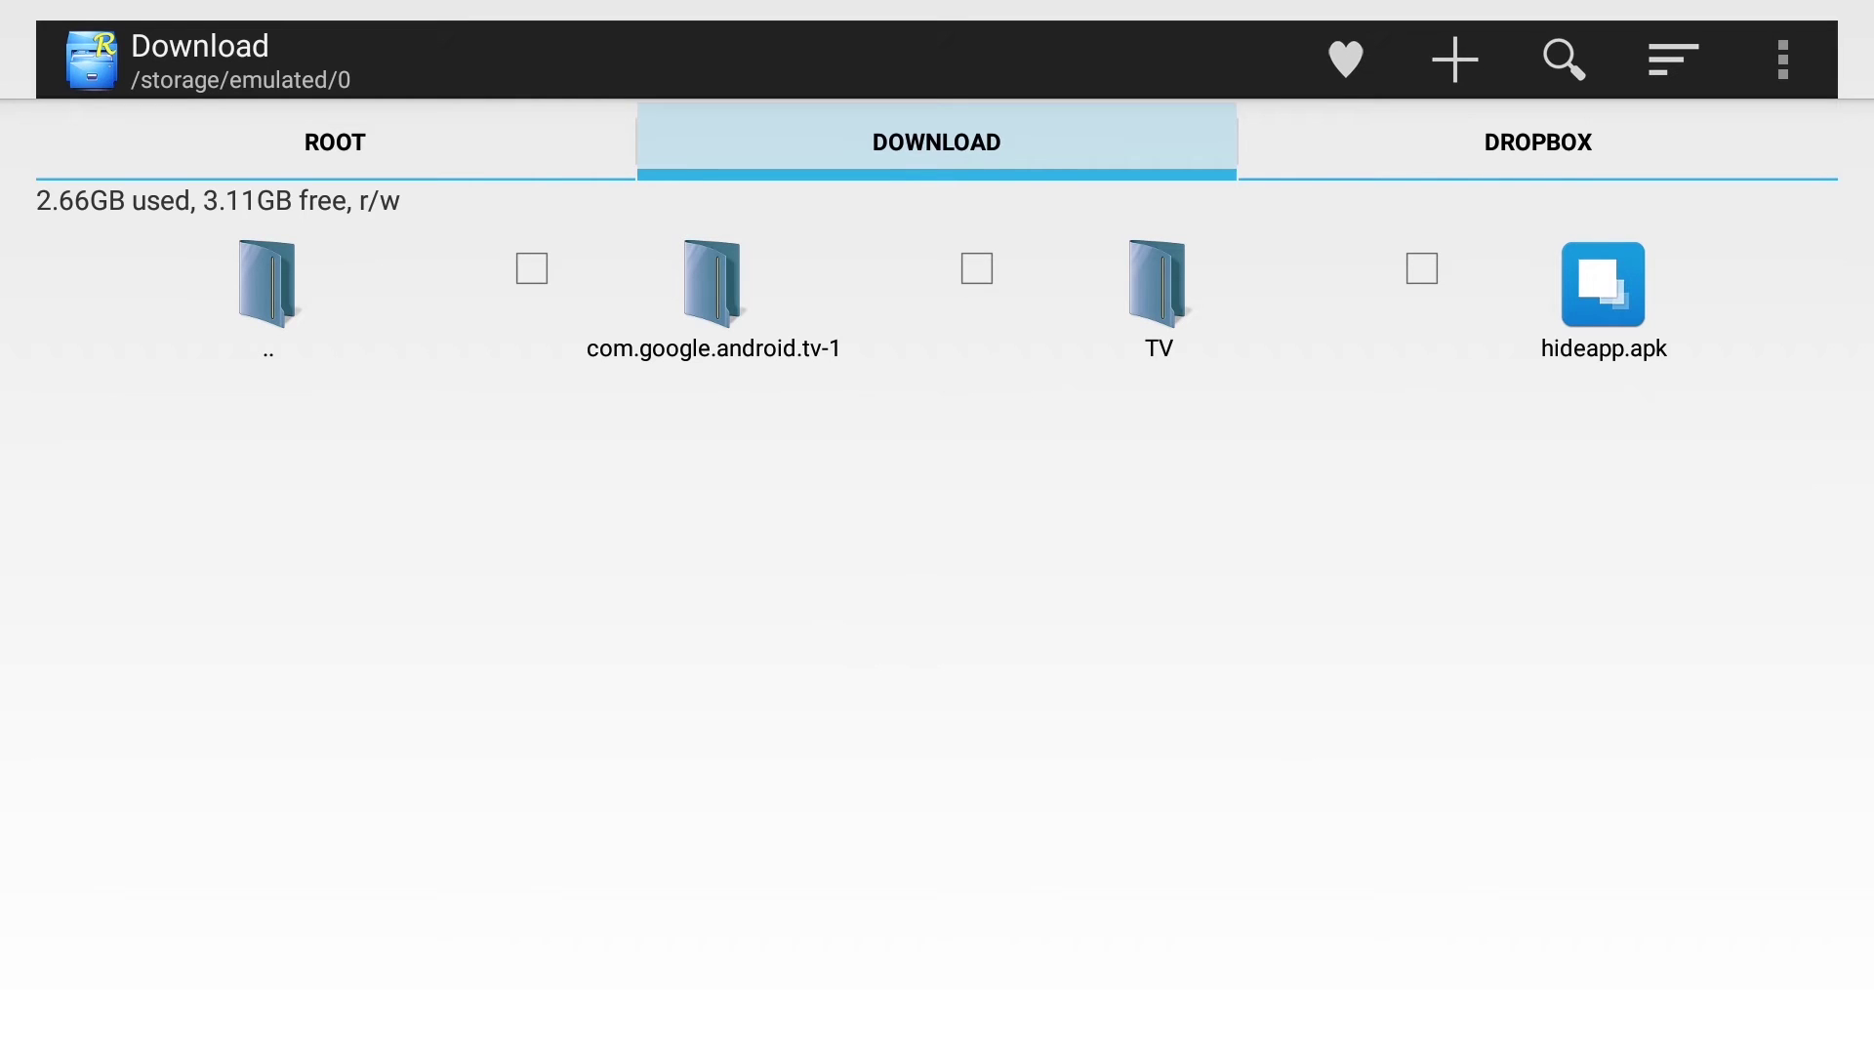
- Open /system from the ROOT tab, mounted read-write with 175.73MB free
key("Left")
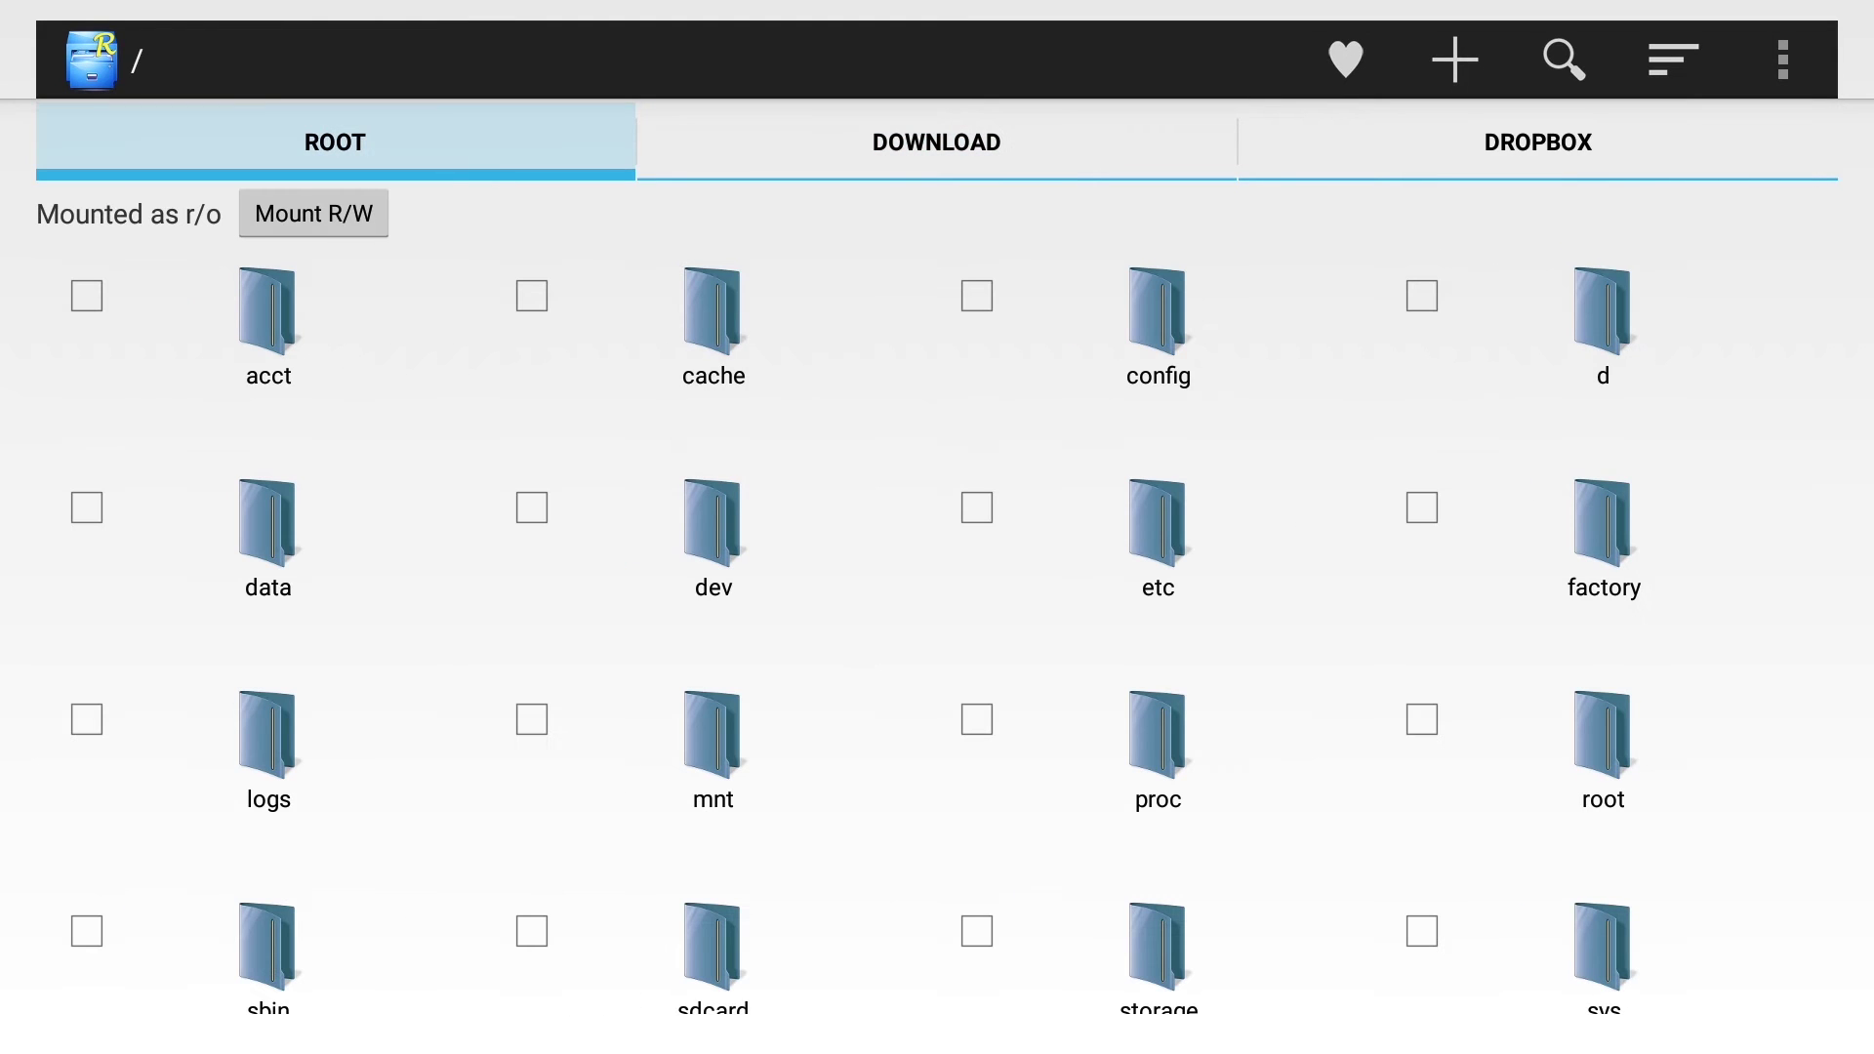
key("Down")
key("Down")
key("Down")
key("Down")
key("Down")
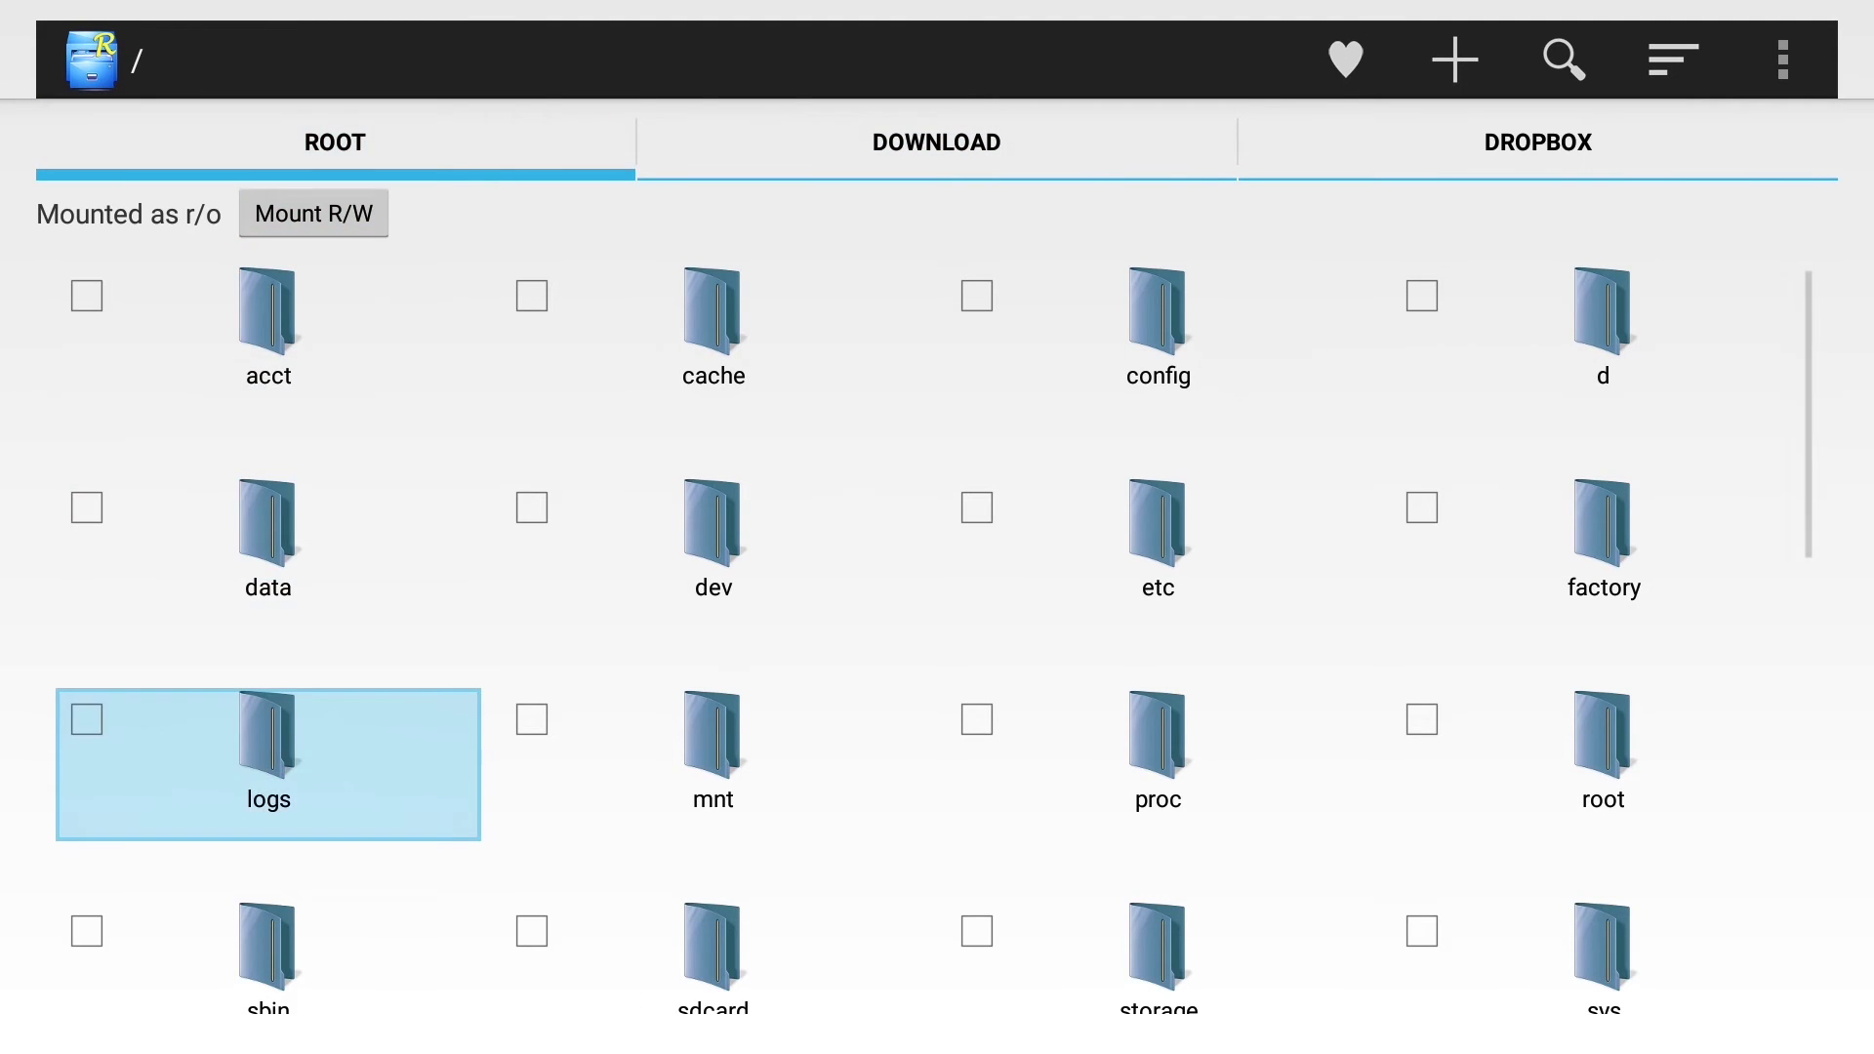
key("Return")
key("Up")
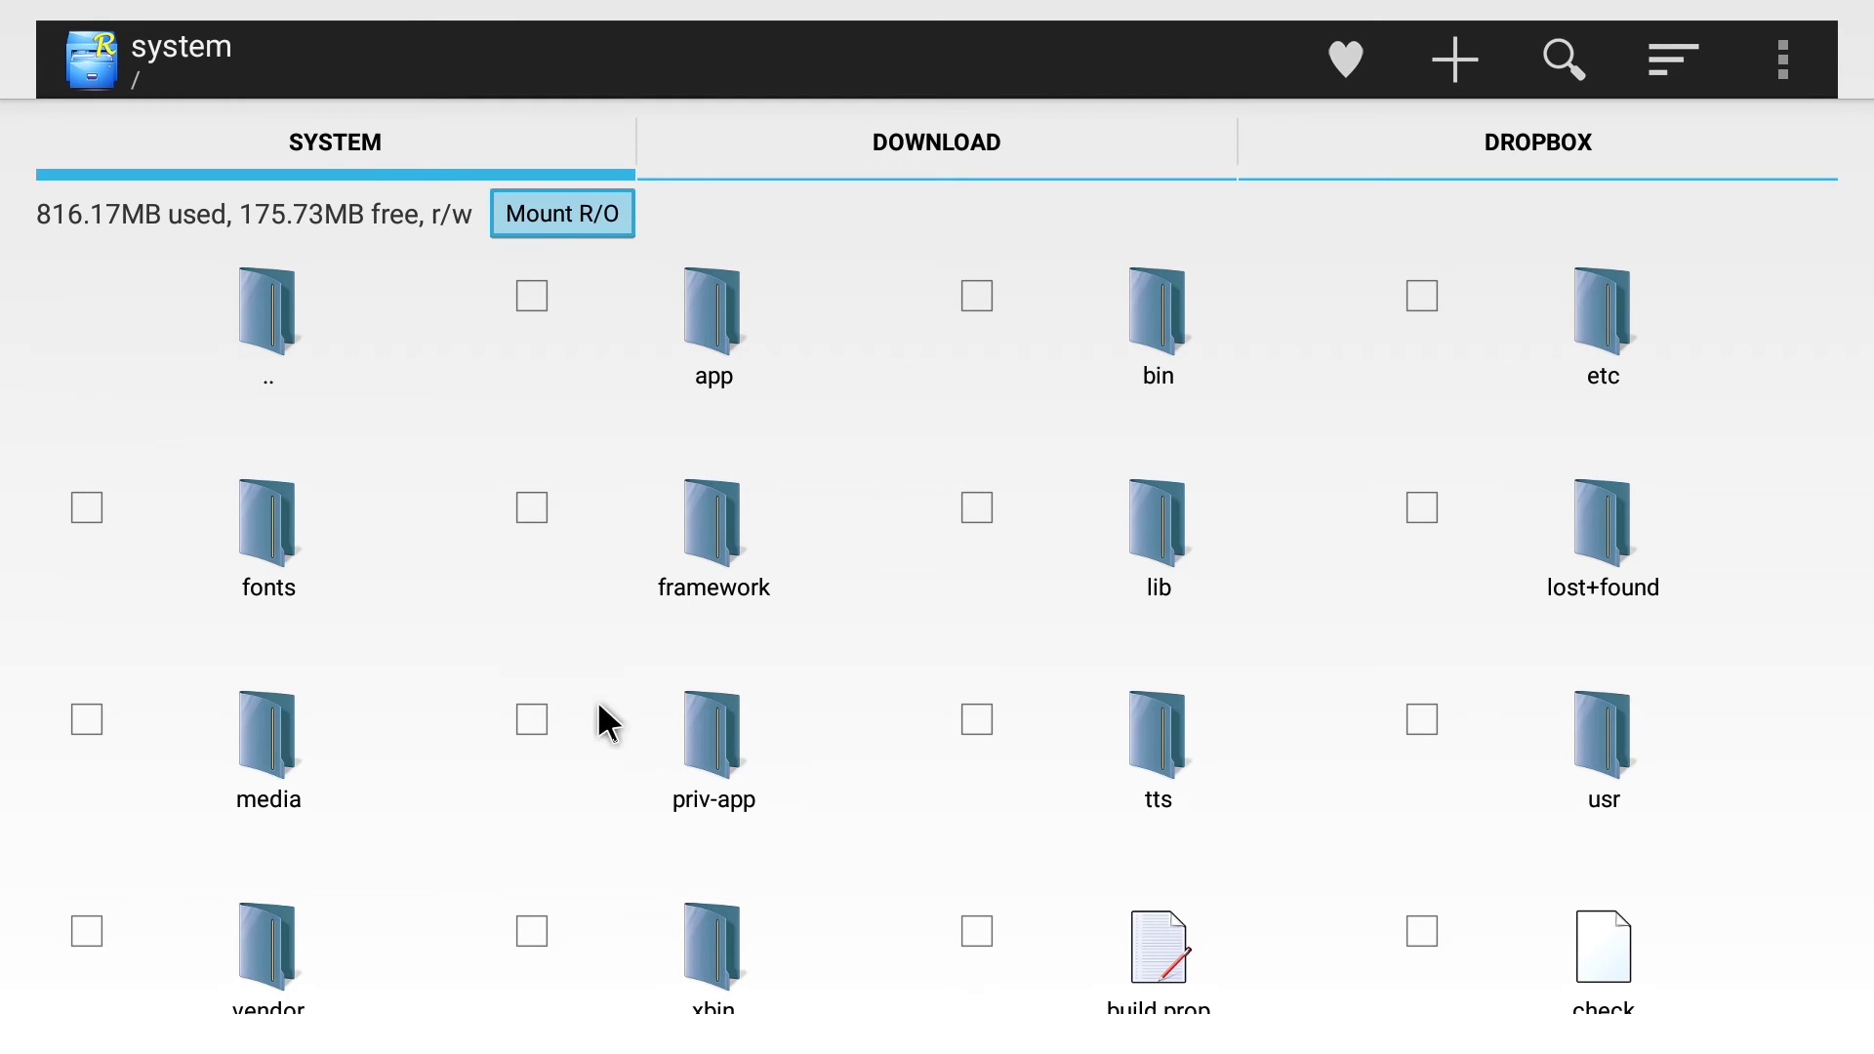
- Inspect the contents of the /system/app/YouTubeLeanback folder
left_click(754, 332)
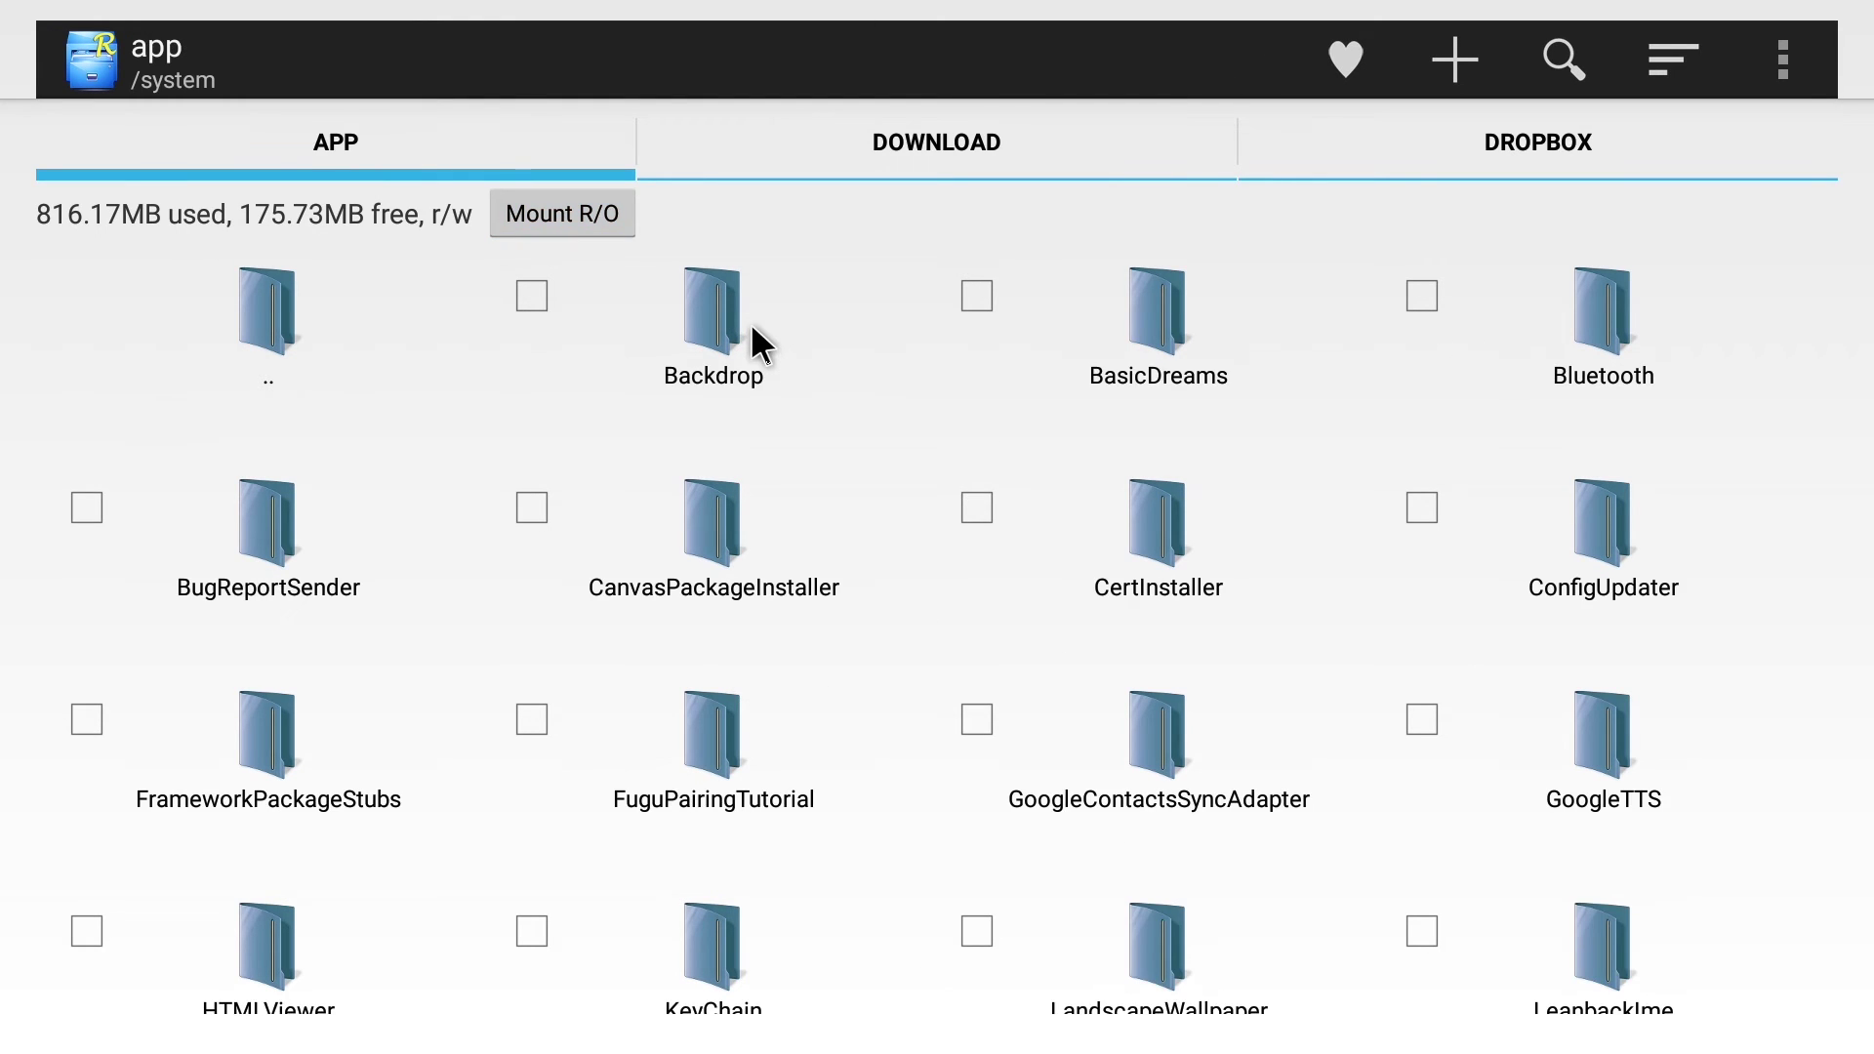
scroll(1067, 720, "down", 6)
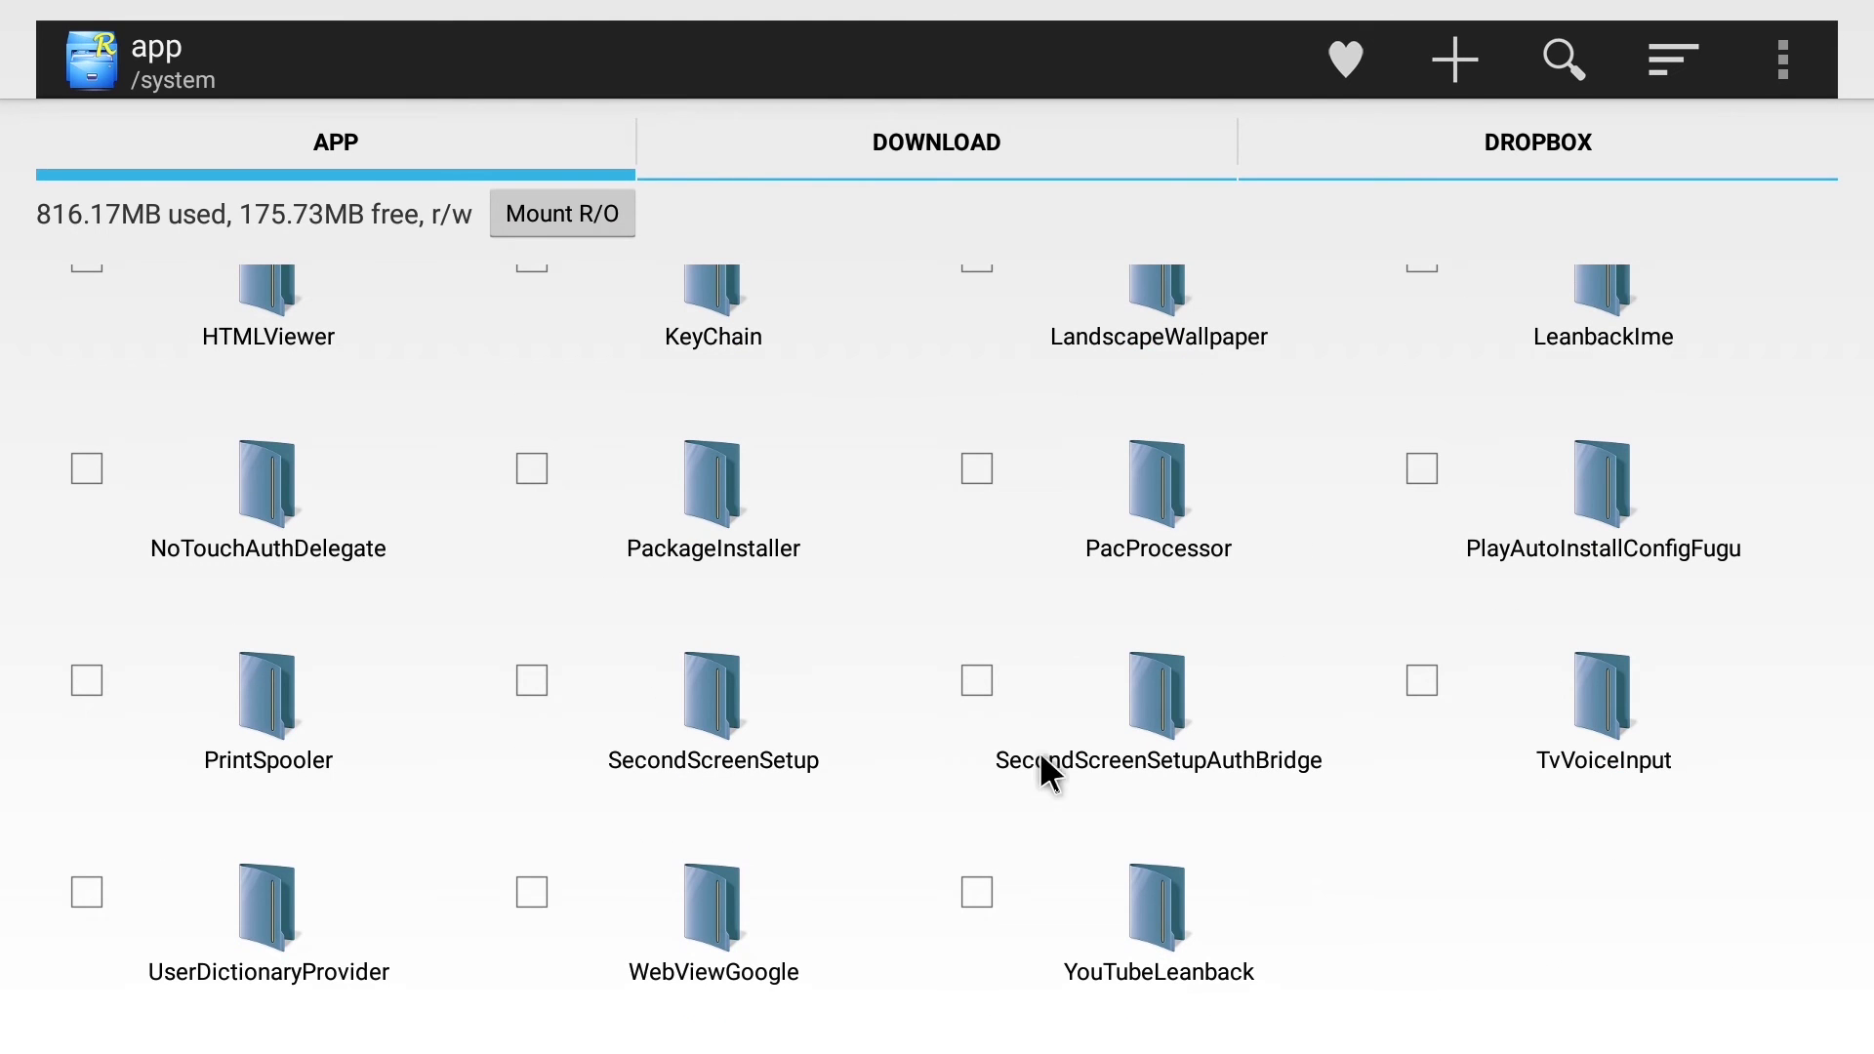
left_click(1185, 892)
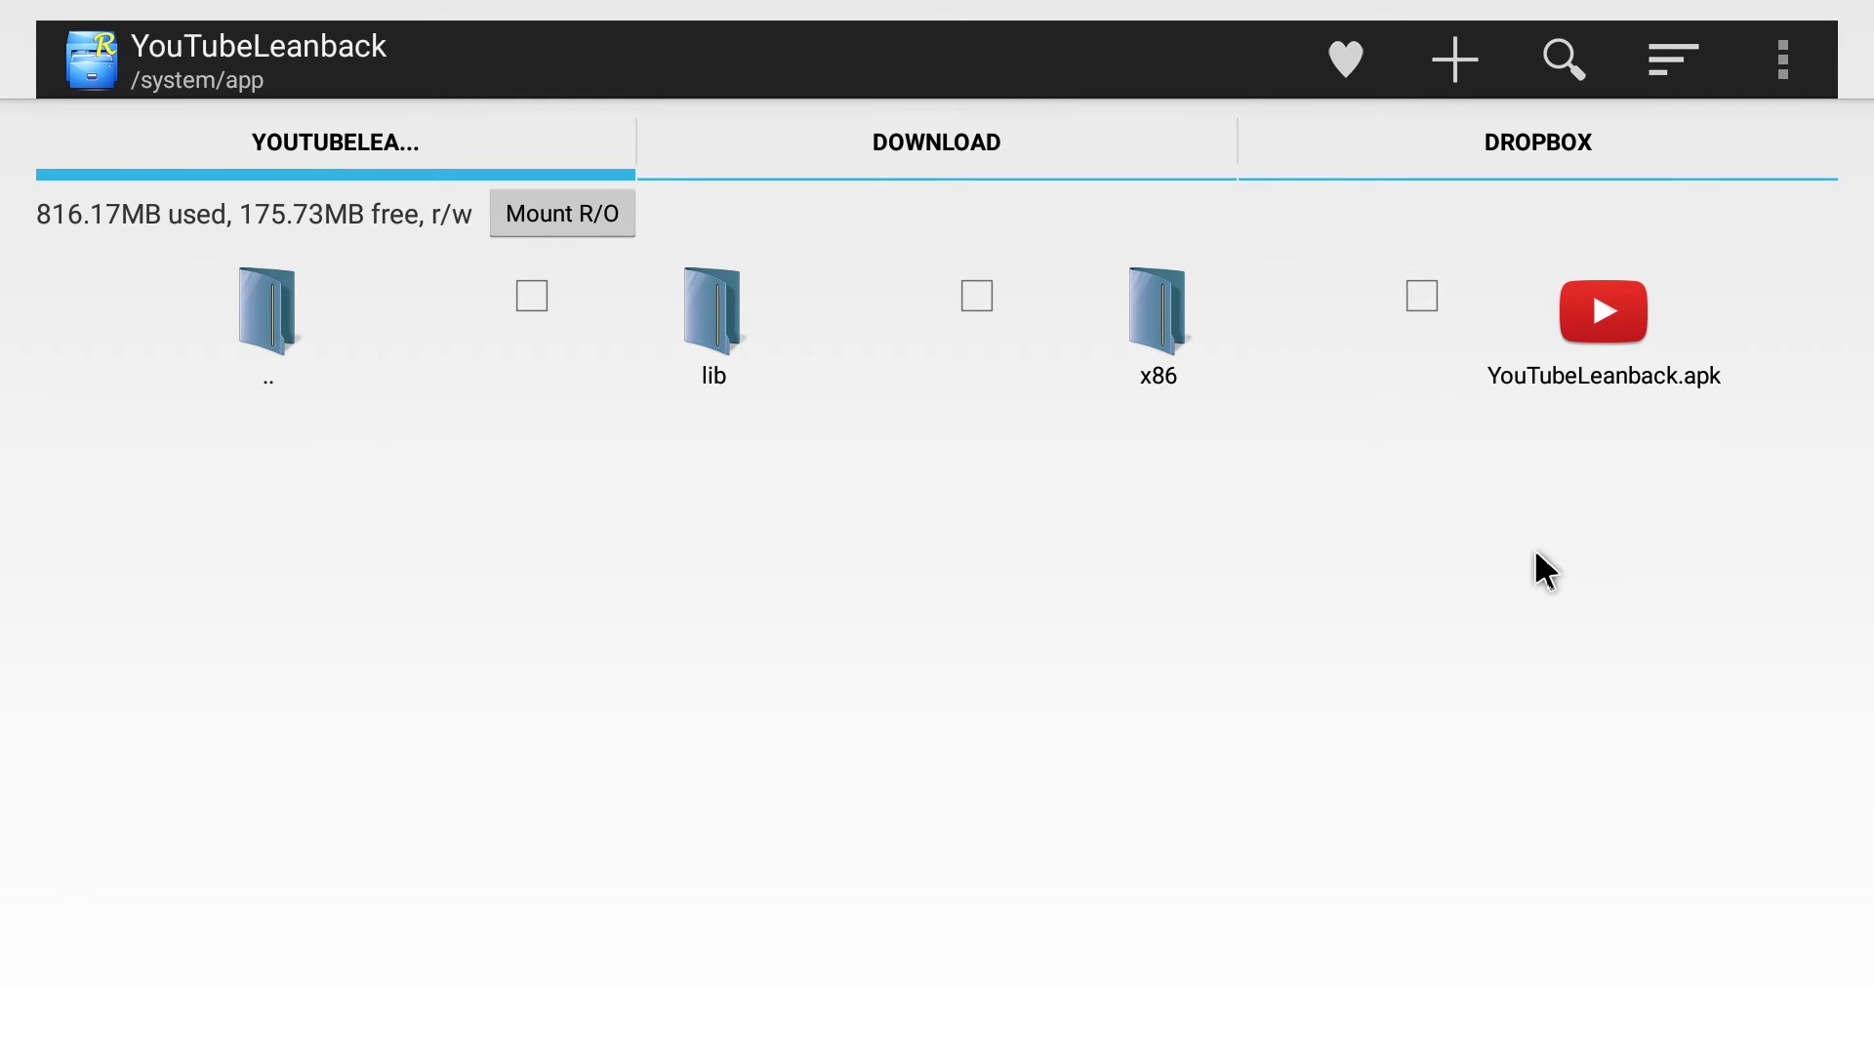
key("Escape")
- Recheck YouTubeLeanback, then bring up its Options list with Delete, Rename, Move and Permissions
scroll(1289, 906, "down", 1)
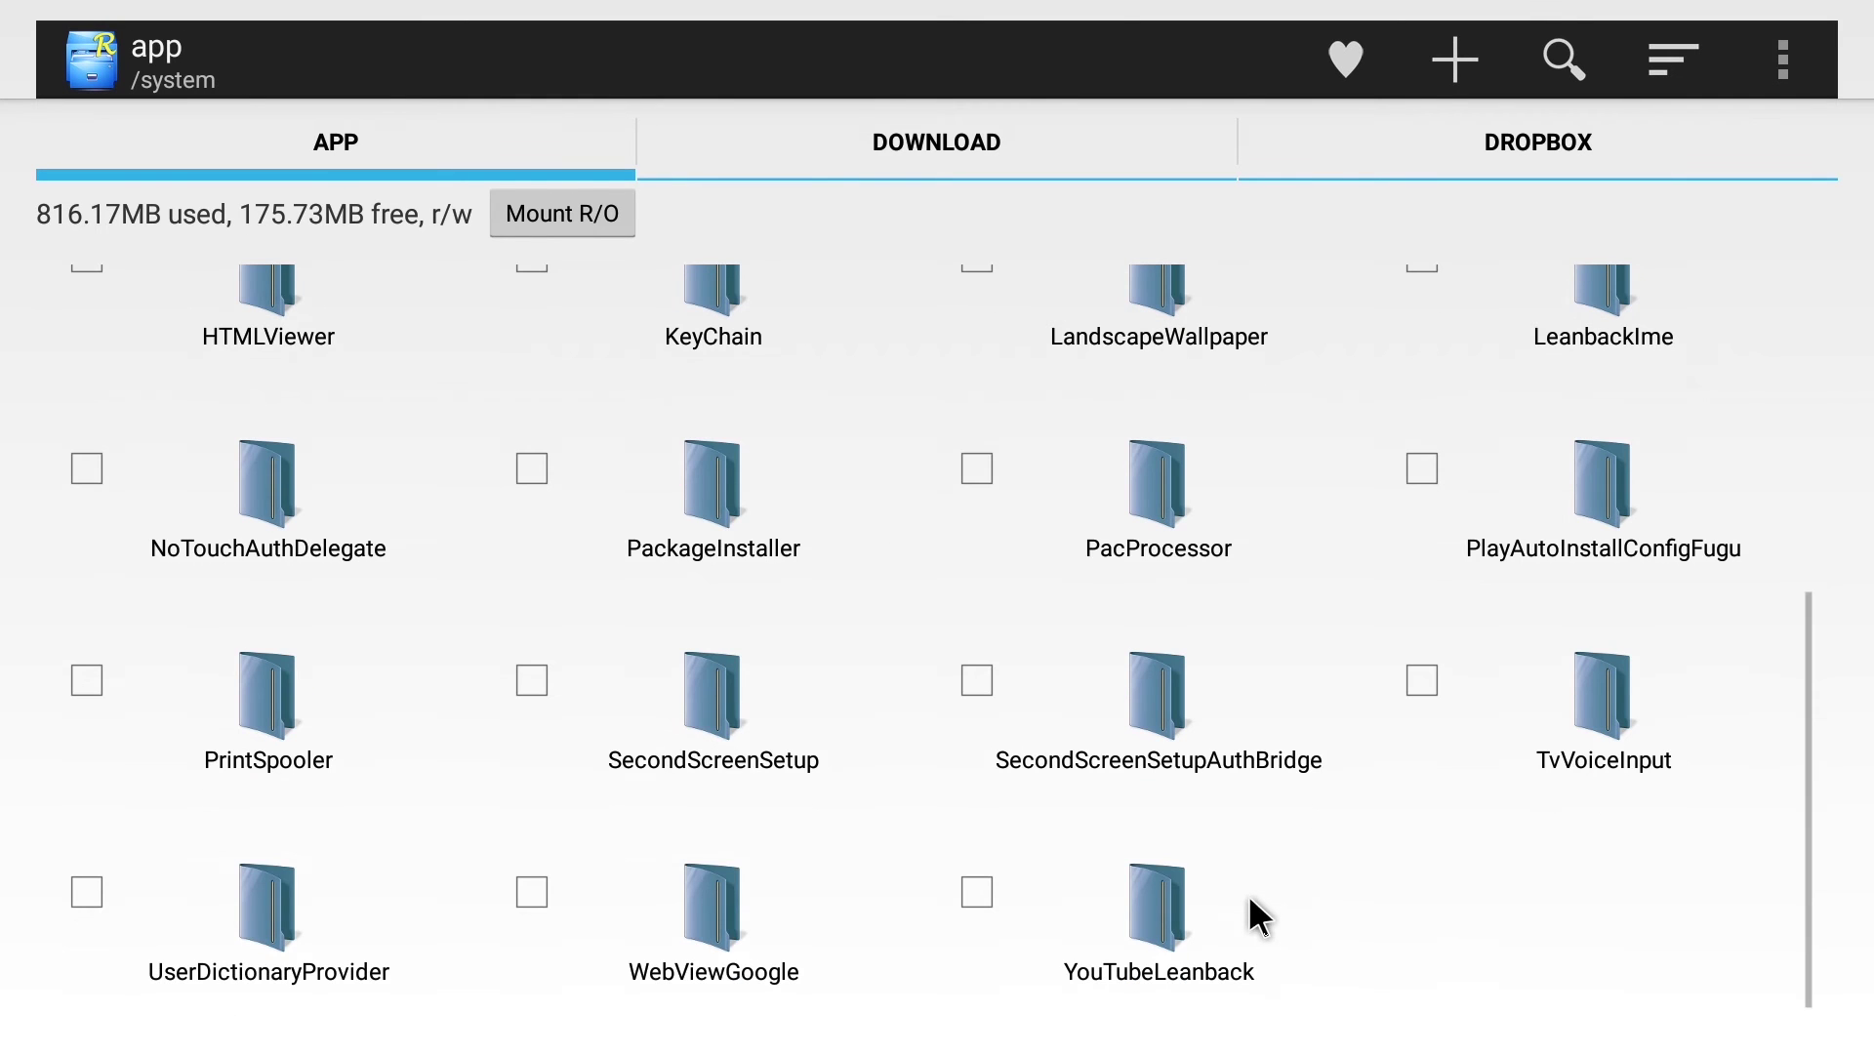
left_click(1199, 915)
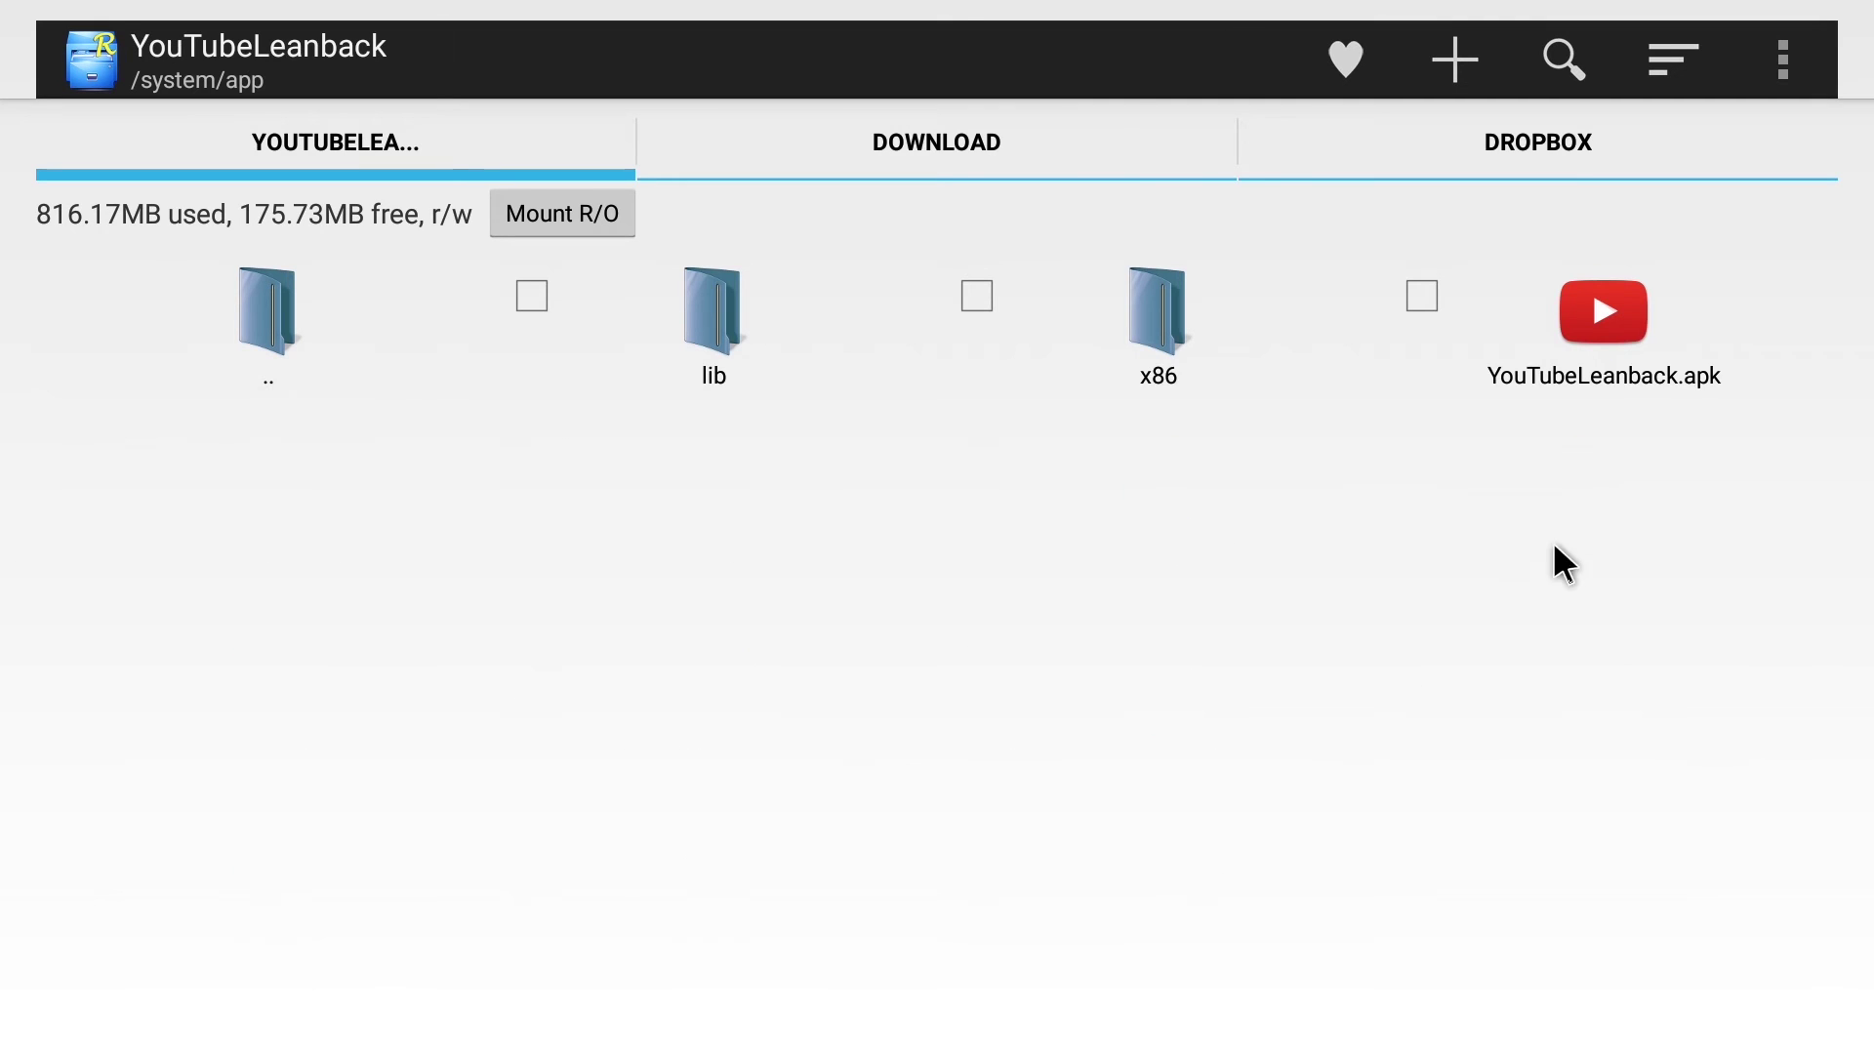
key("Escape")
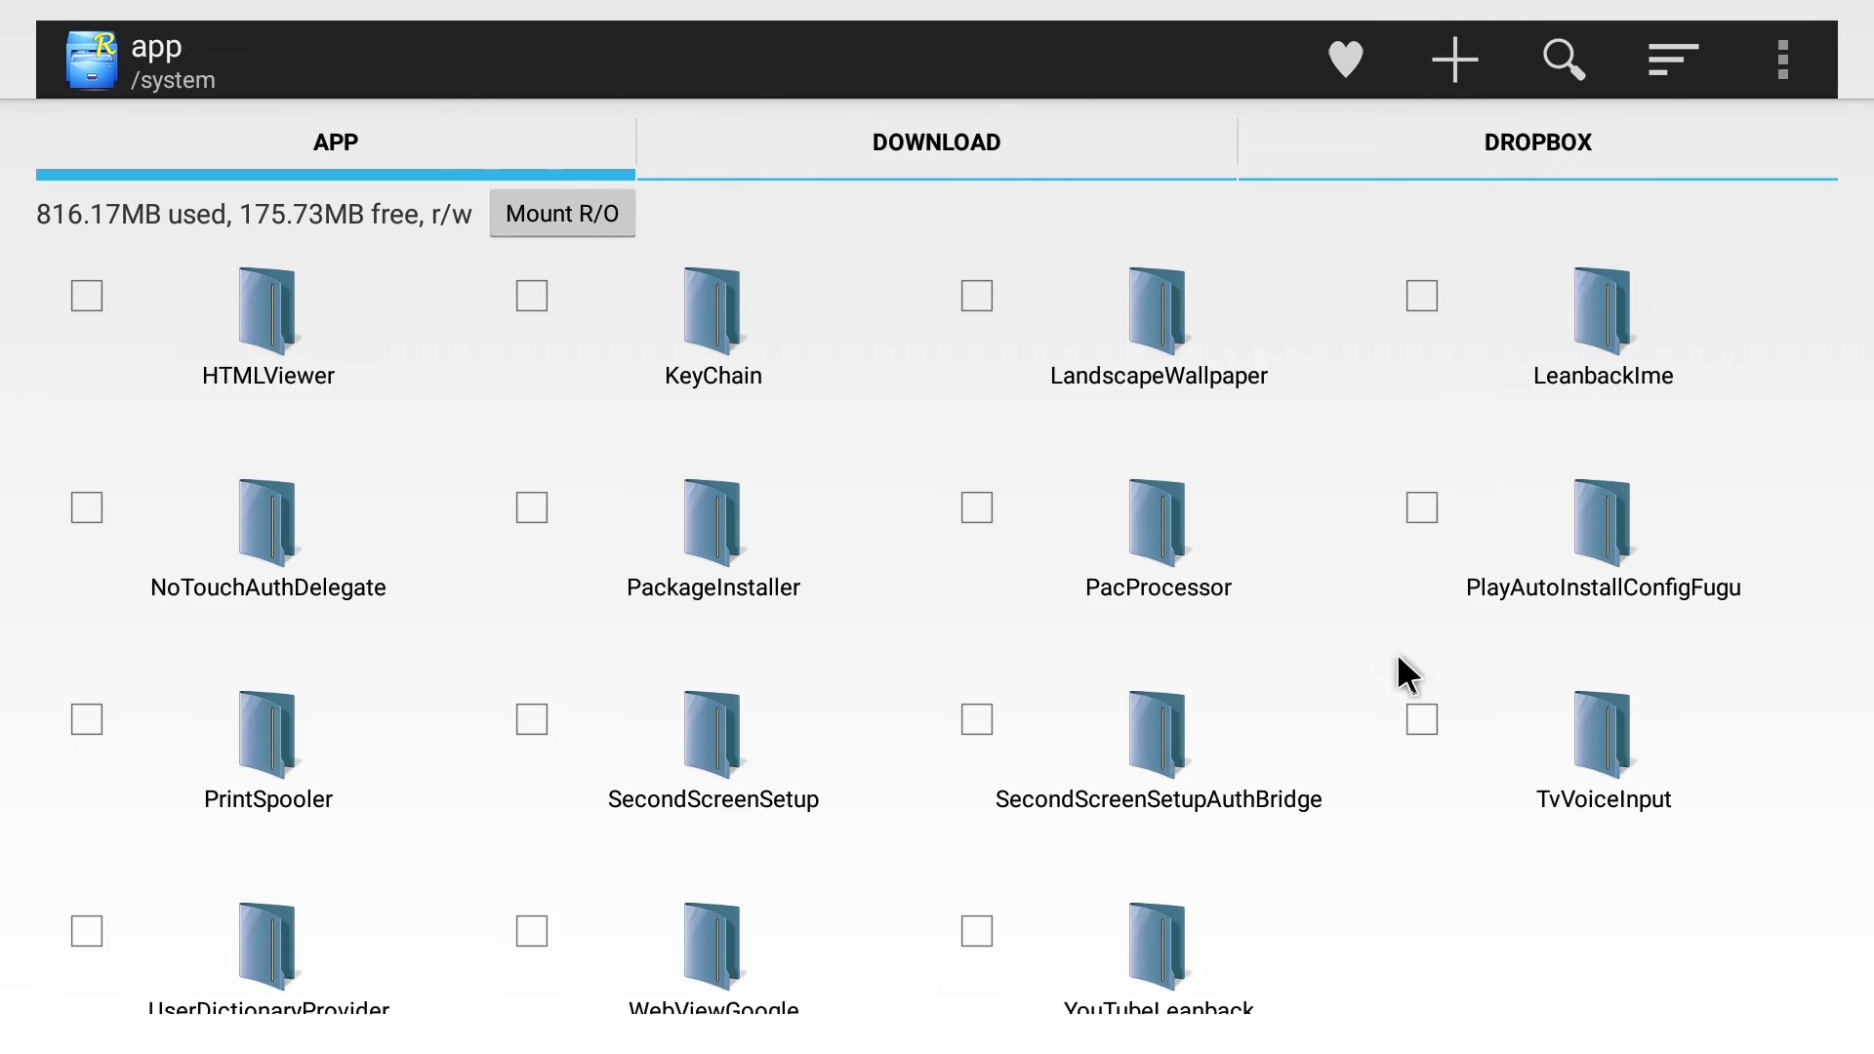
scroll(1208, 758, "down", 1)
left_click(1193, 903)
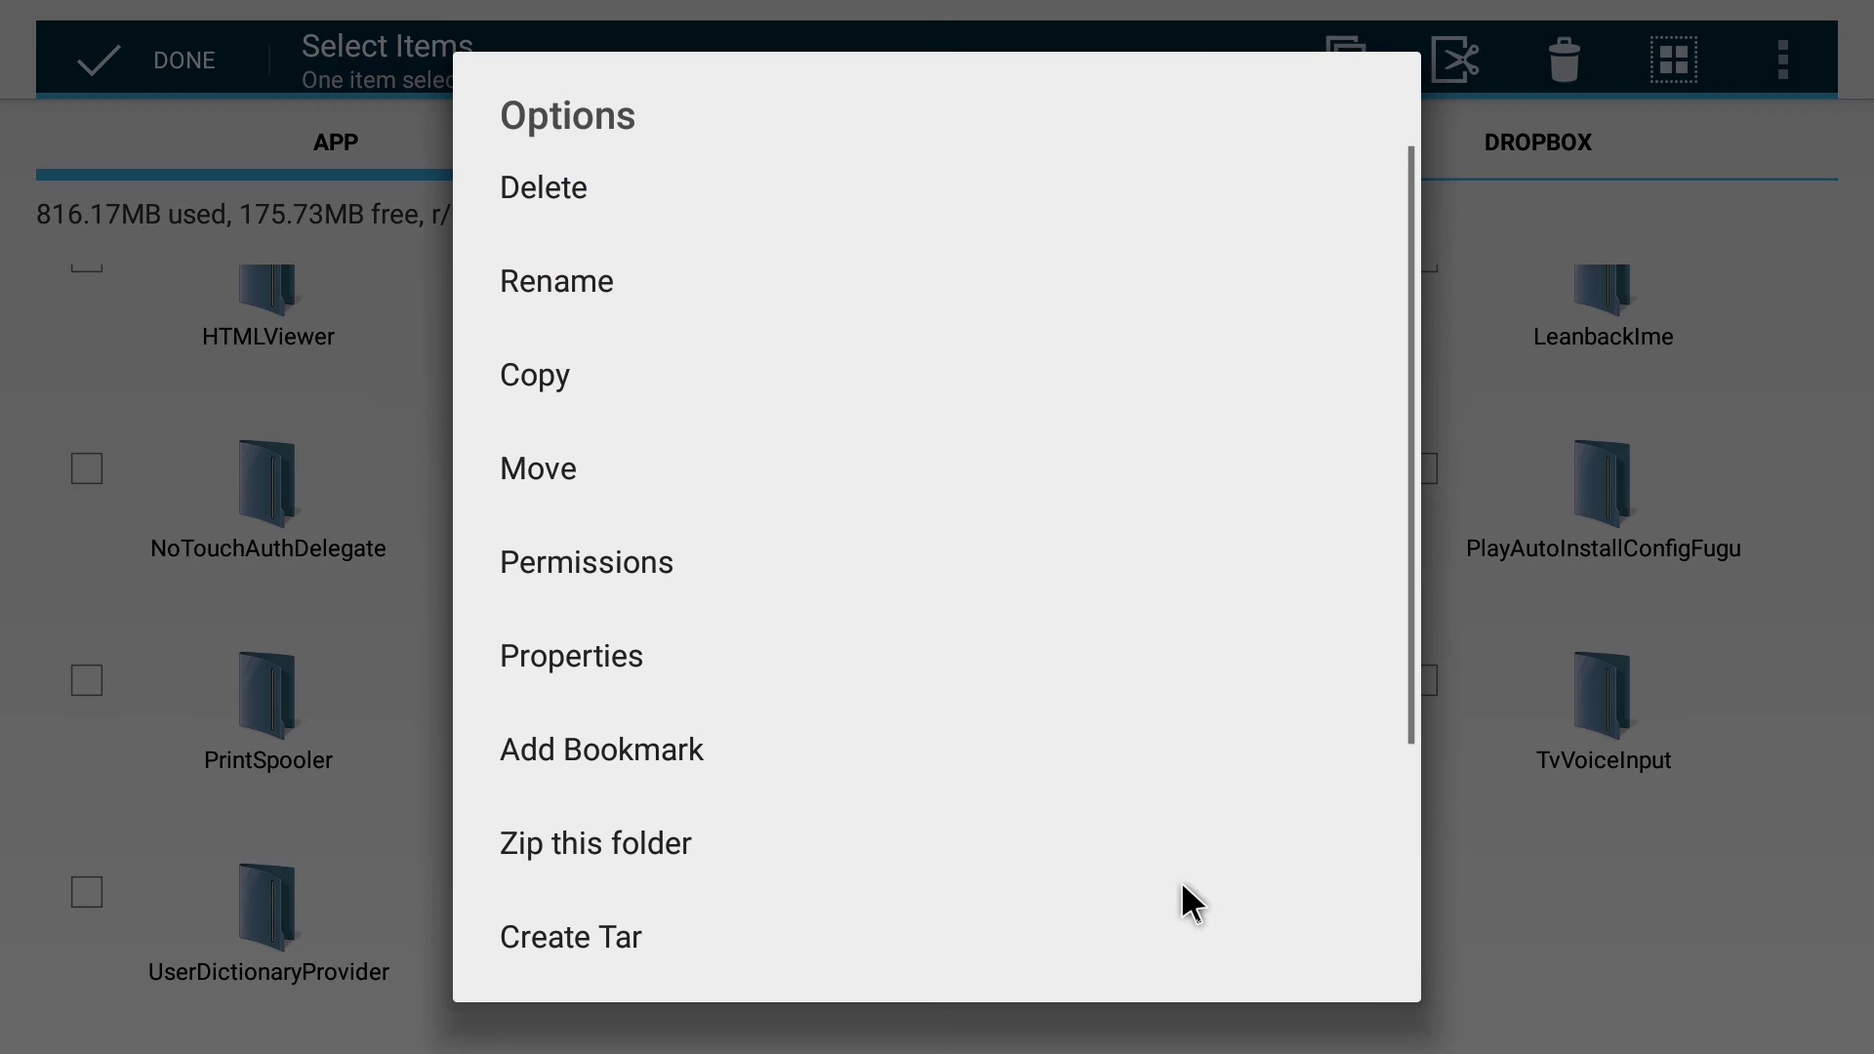
- Move the YouTubeLeanback folder into /storage/emulated/0/Download
left_click(644, 453)
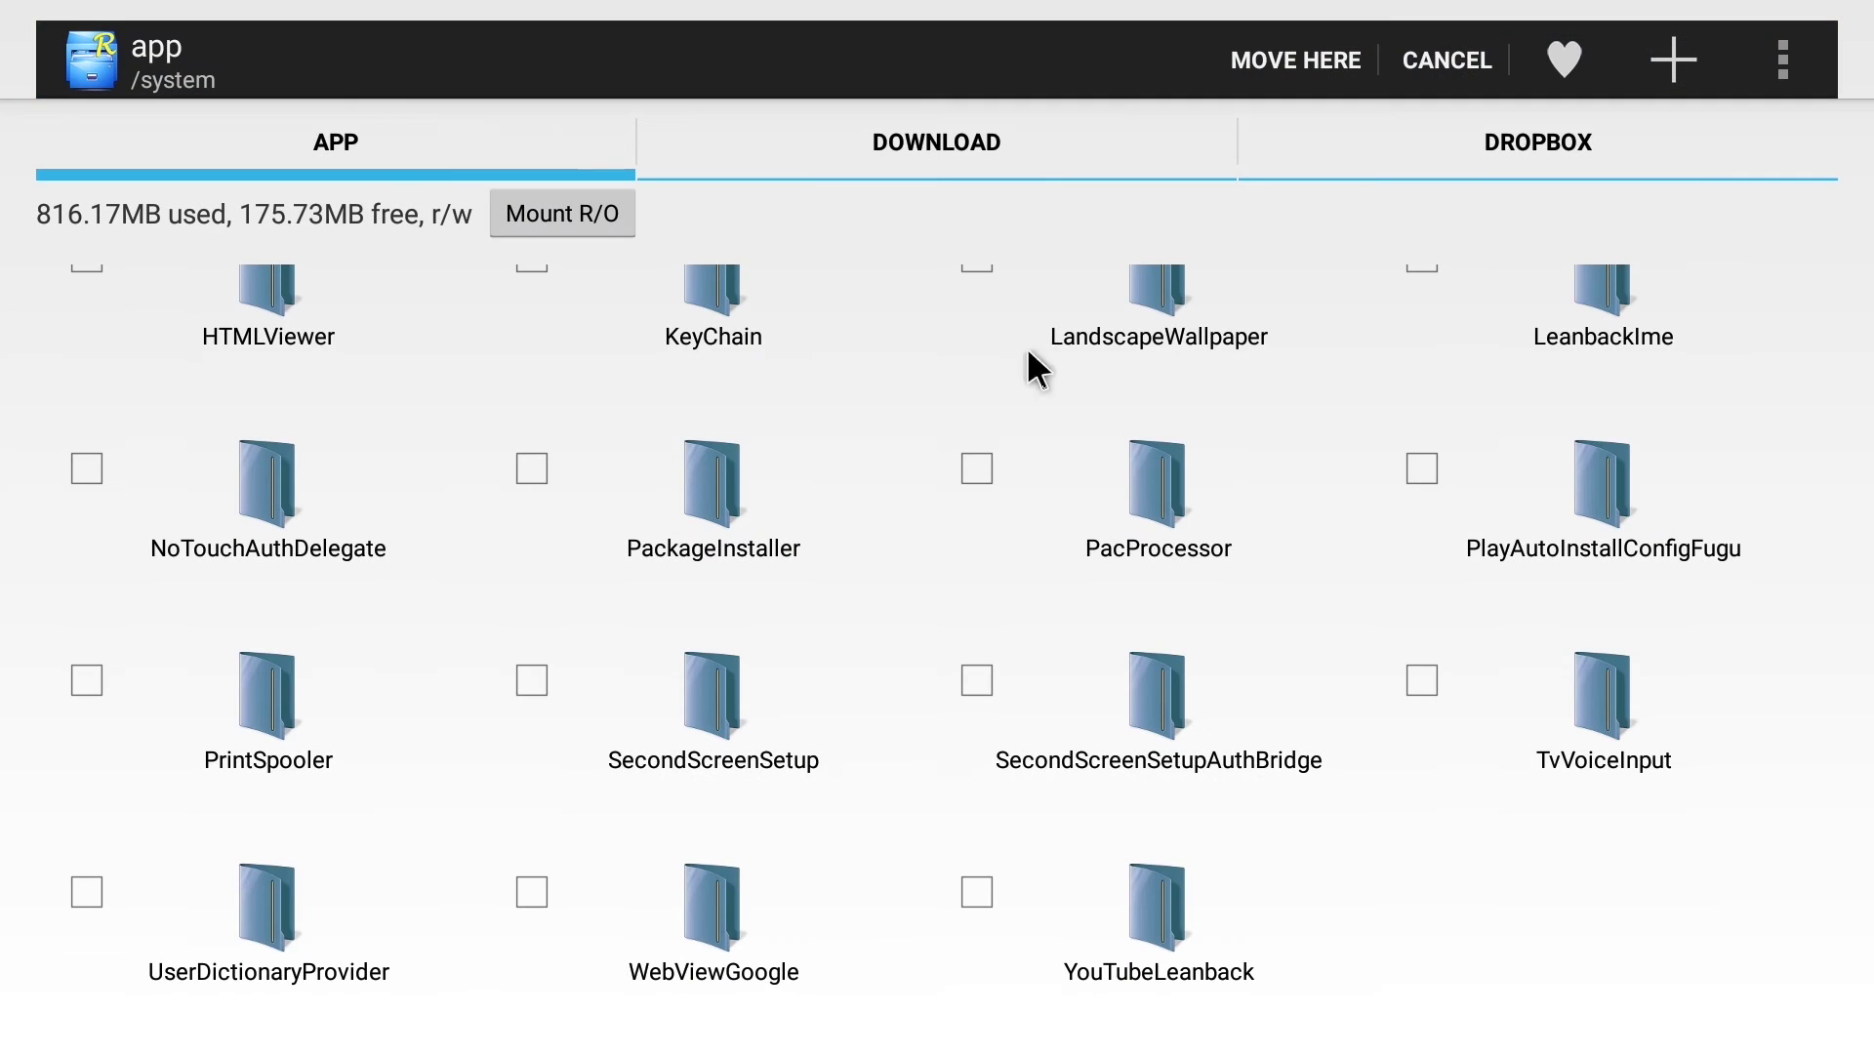
left_click(1029, 162)
key("Escape")
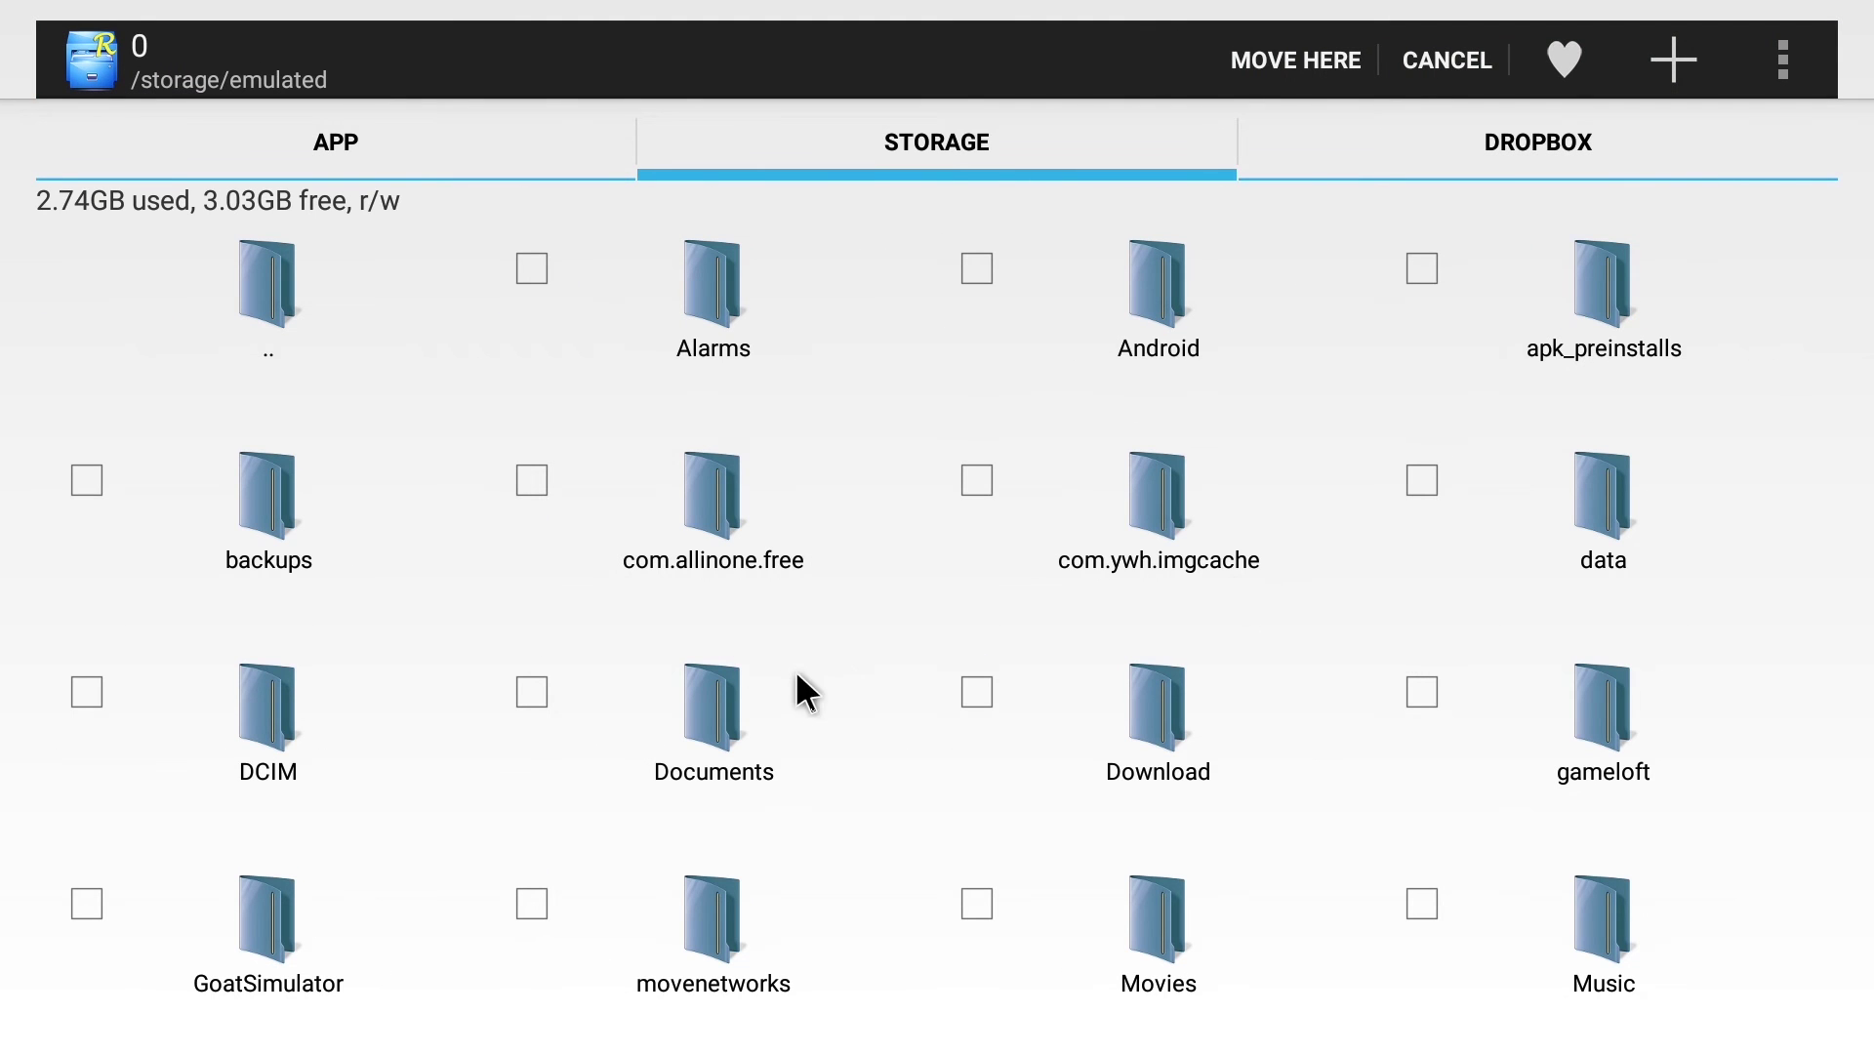
left_click(1188, 711)
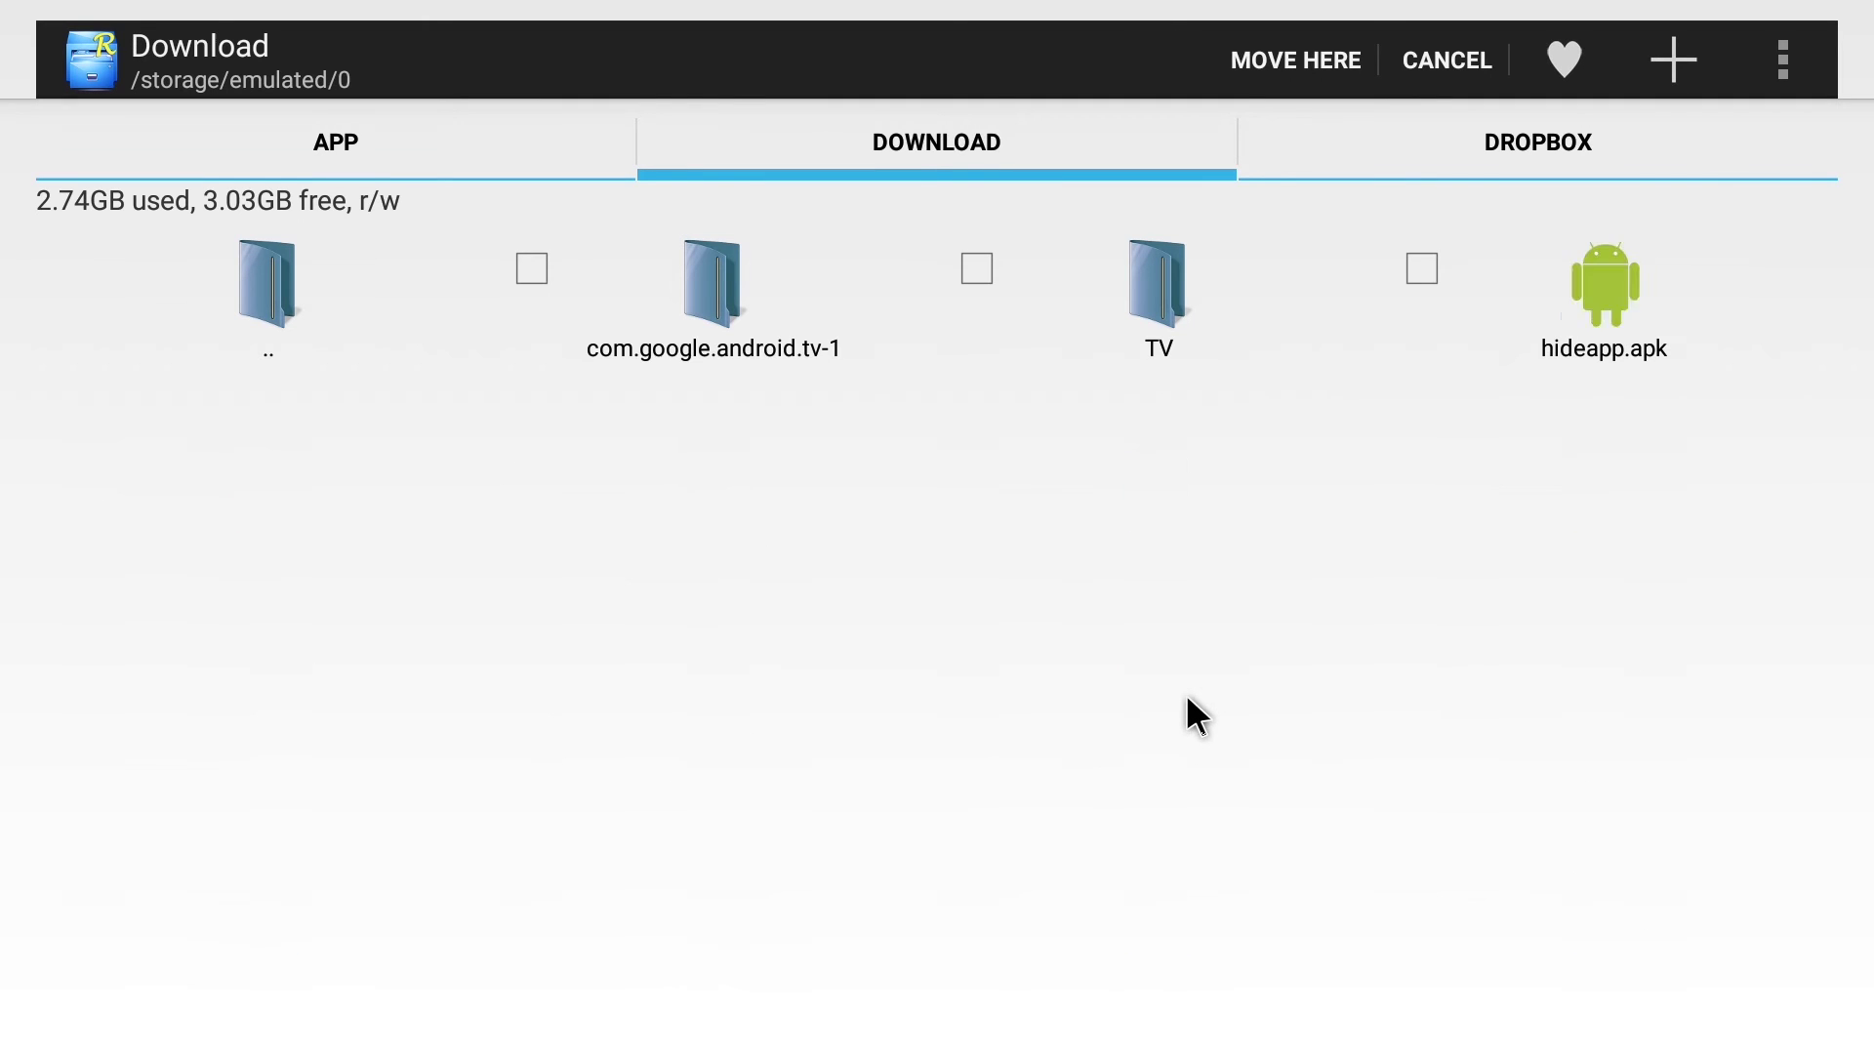
left_click(1331, 59)
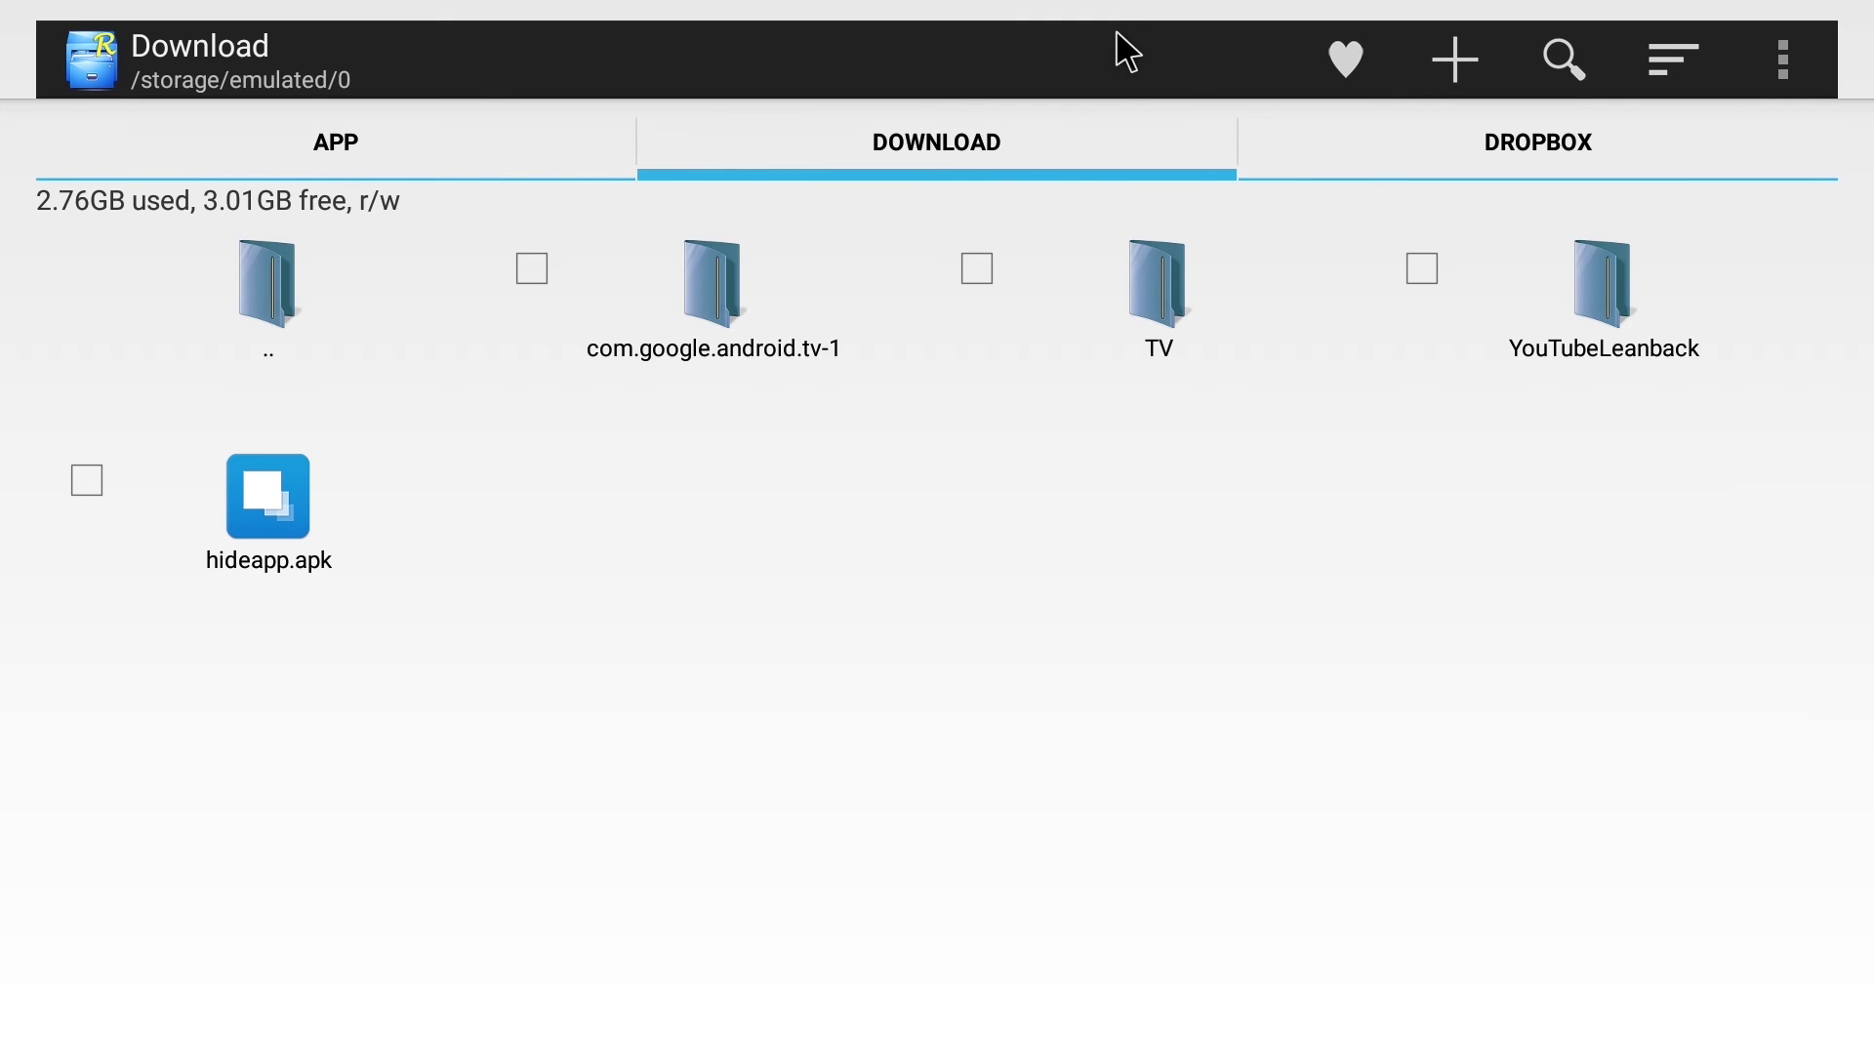
- Go to /data/app and inspect com.google.android.youtube.tv-2, which holds base.apk and lib
left_click(509, 148)
key("Escape")
key("Escape")
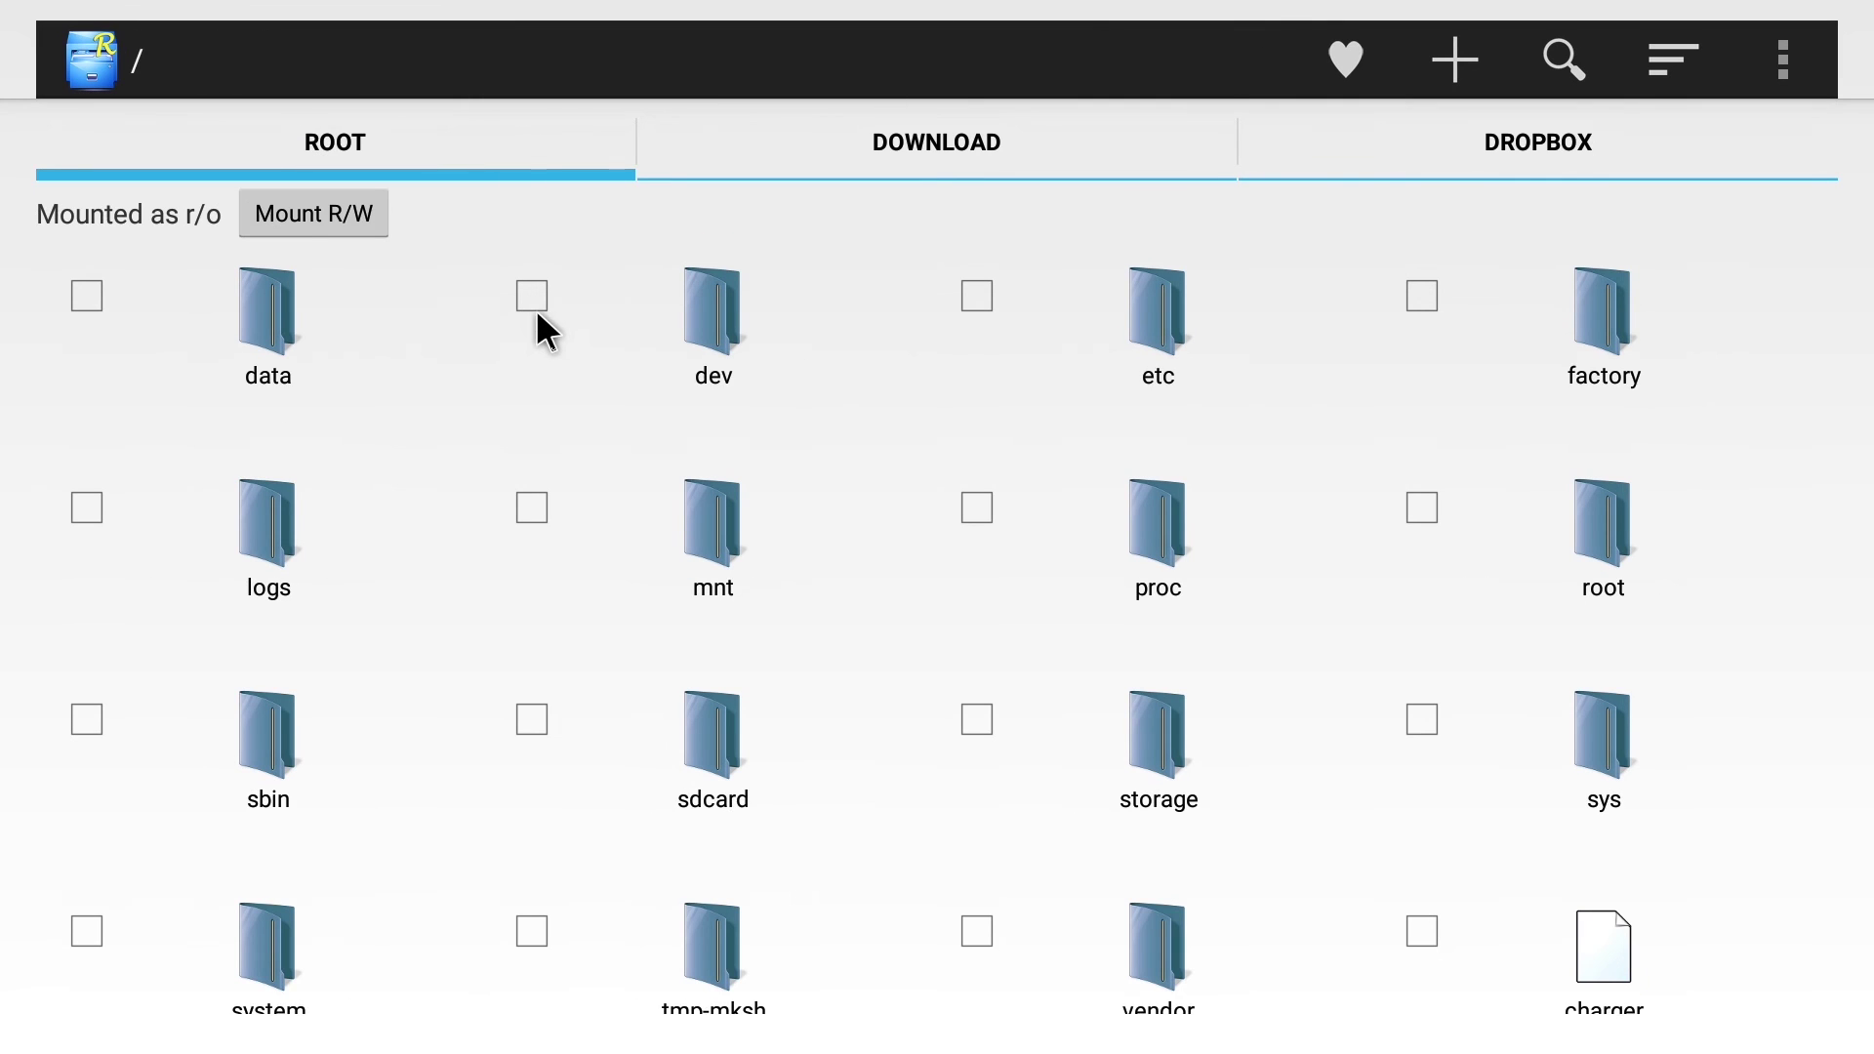
scroll(396, 395, "up", 2)
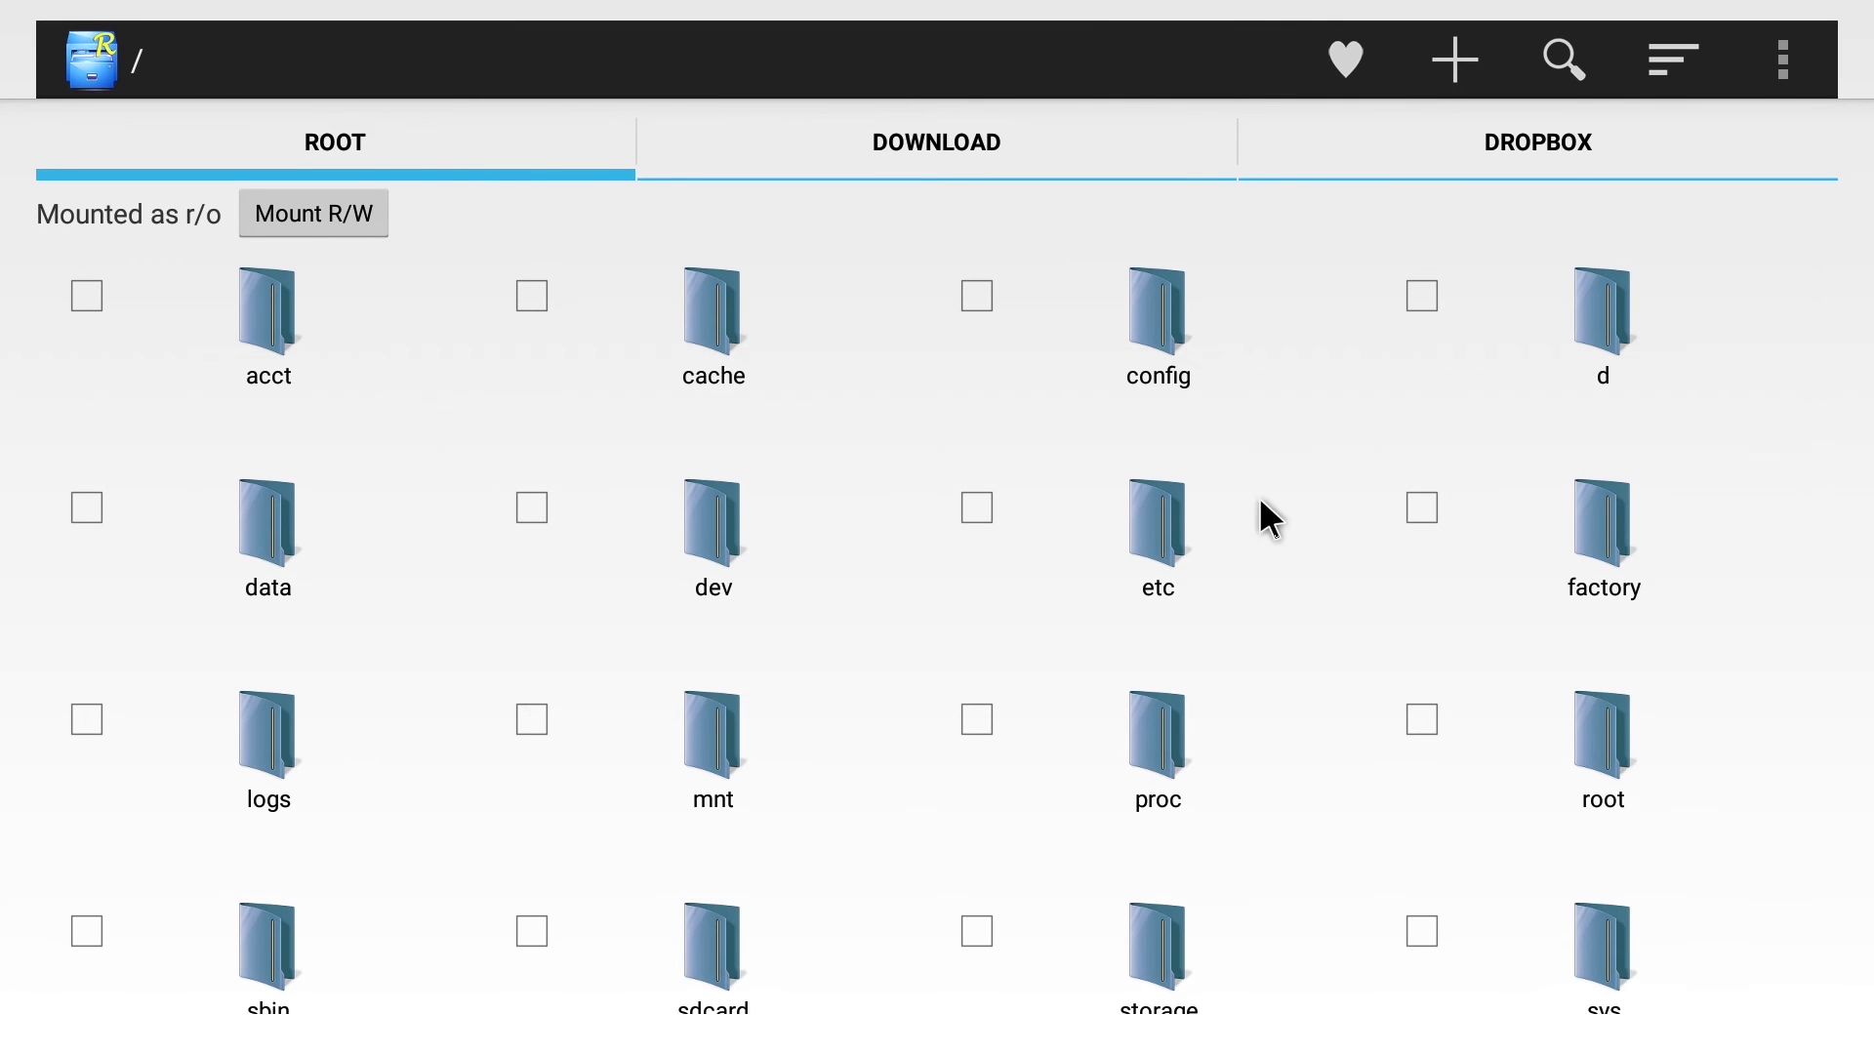
left_click(292, 512)
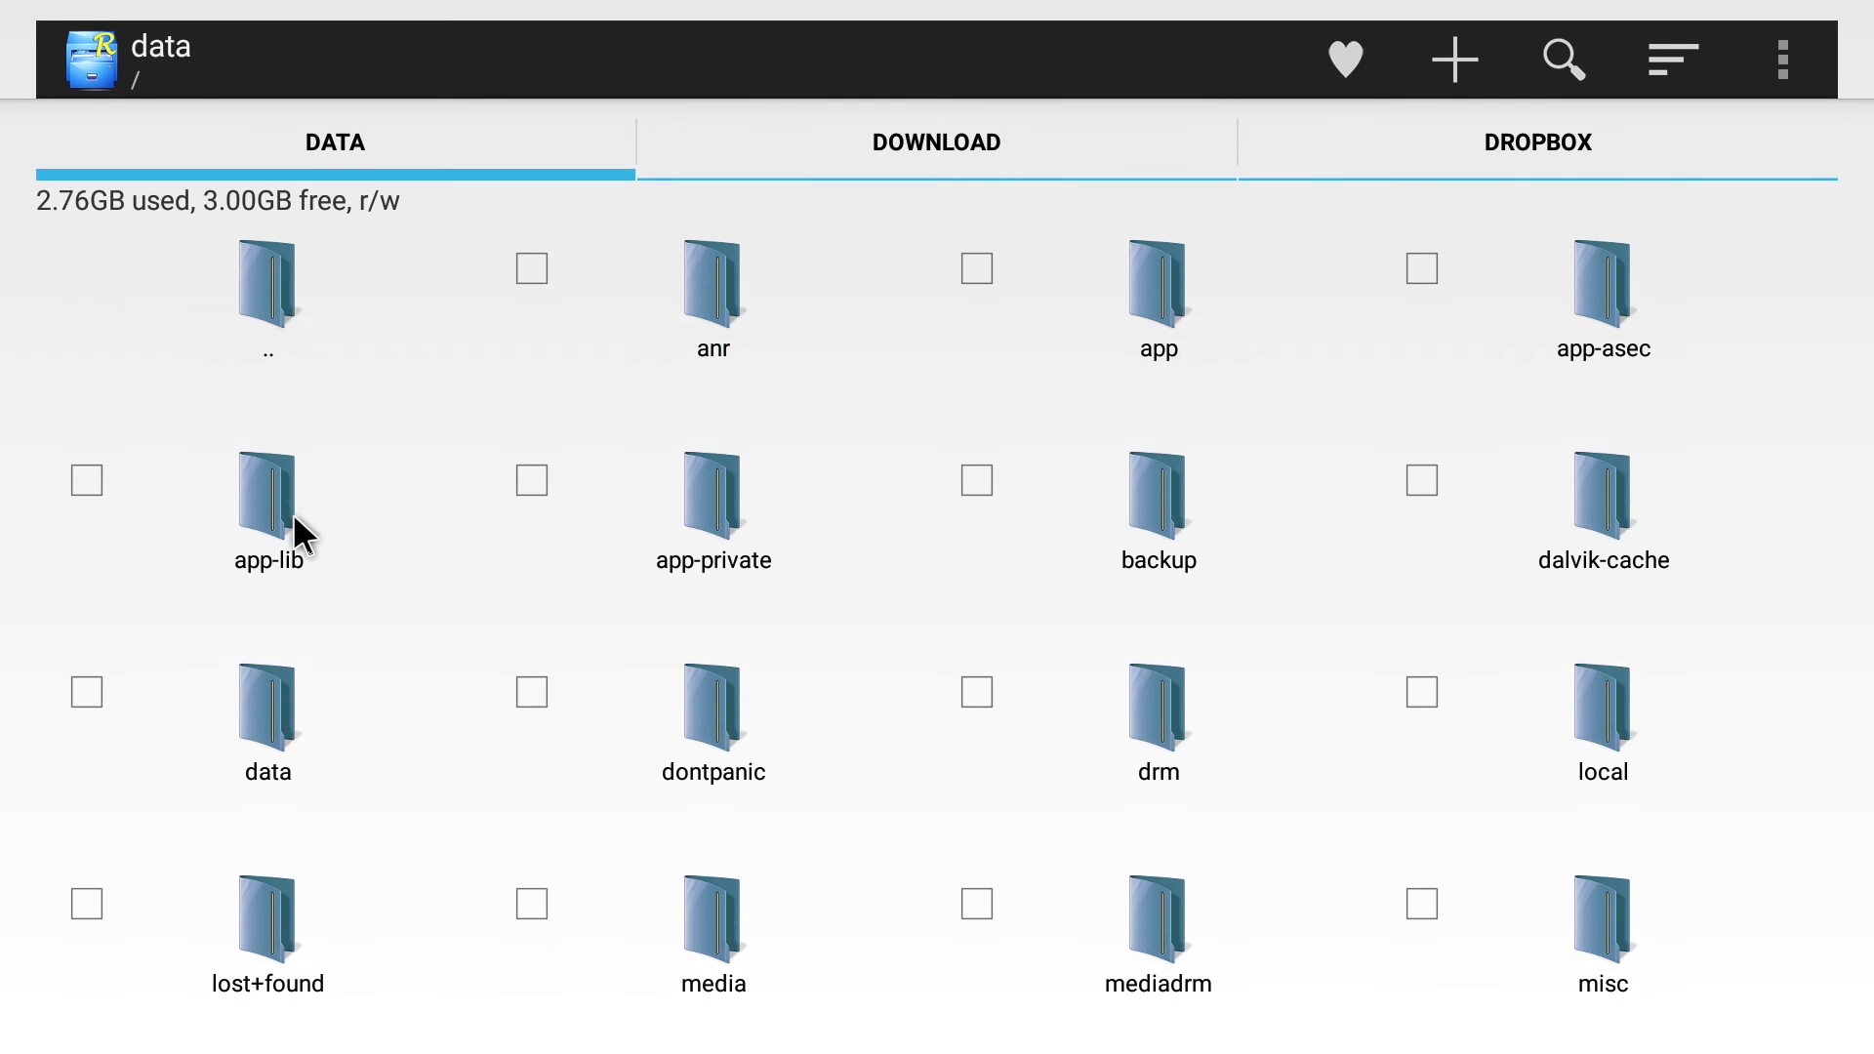
left_click(1092, 313)
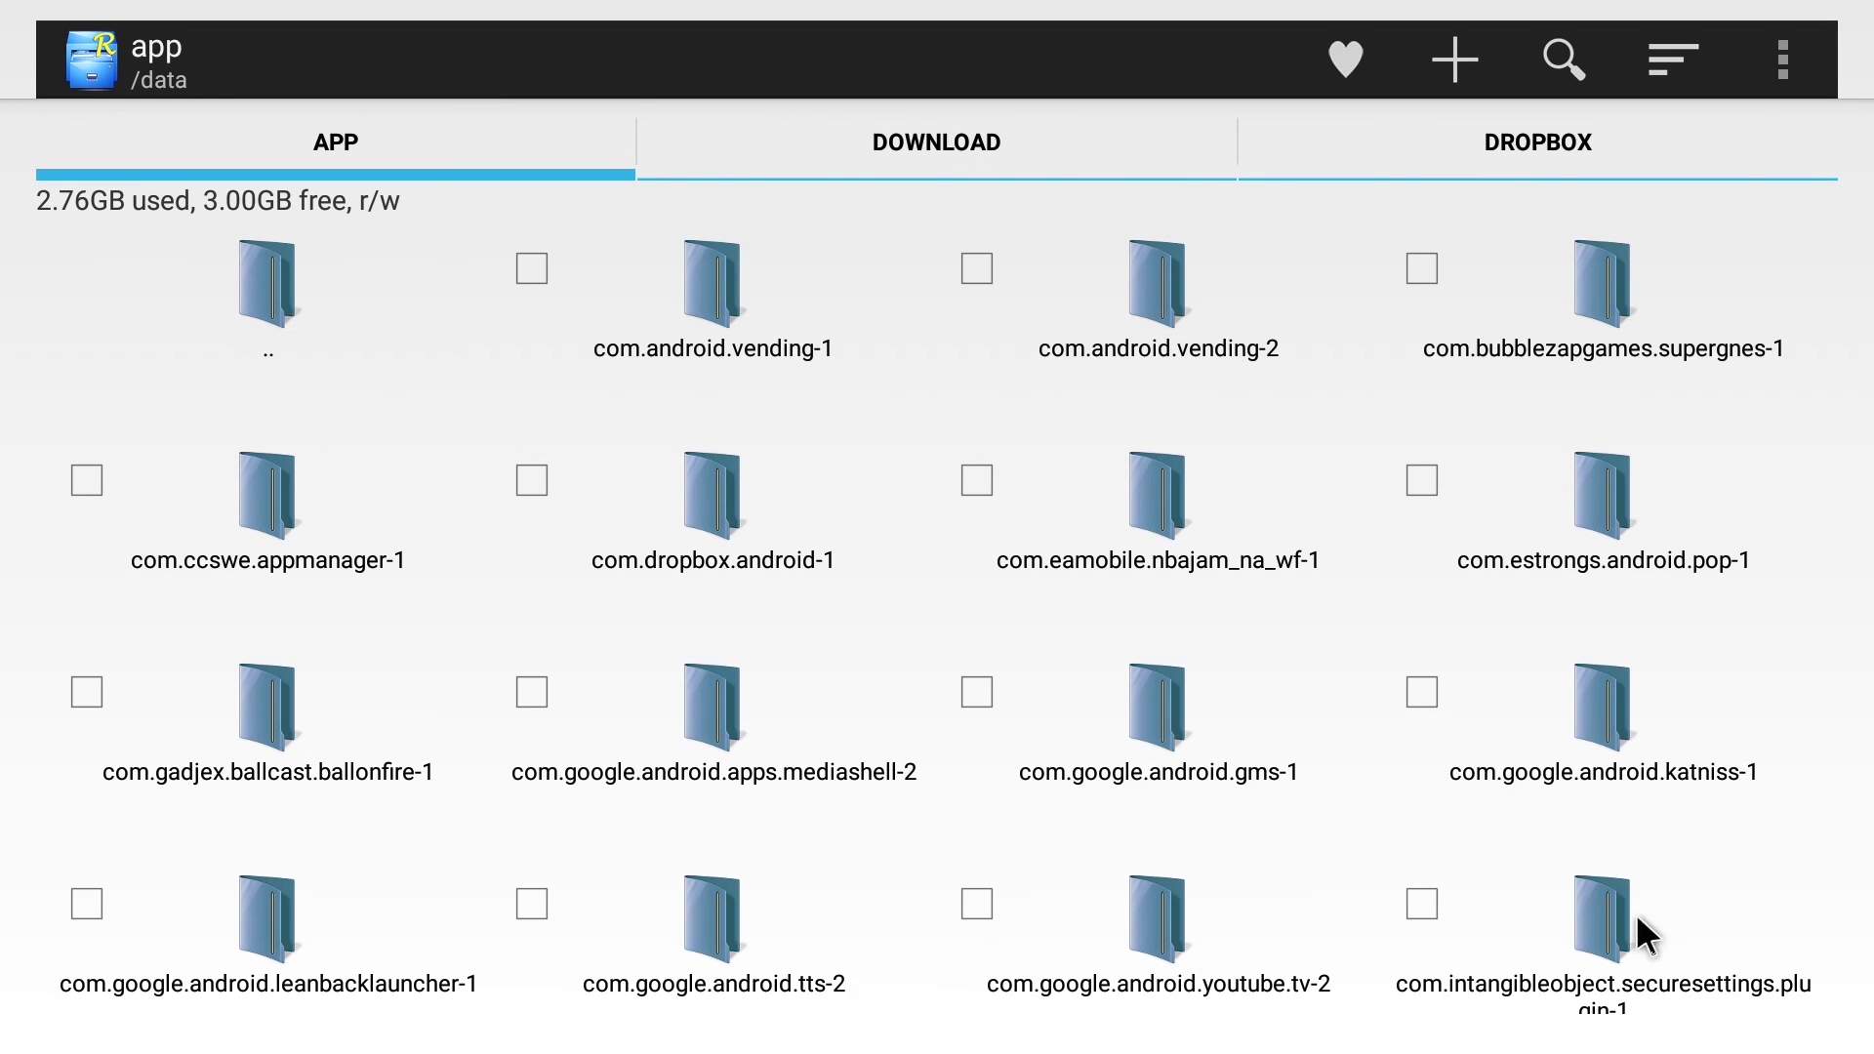
left_click(1173, 904)
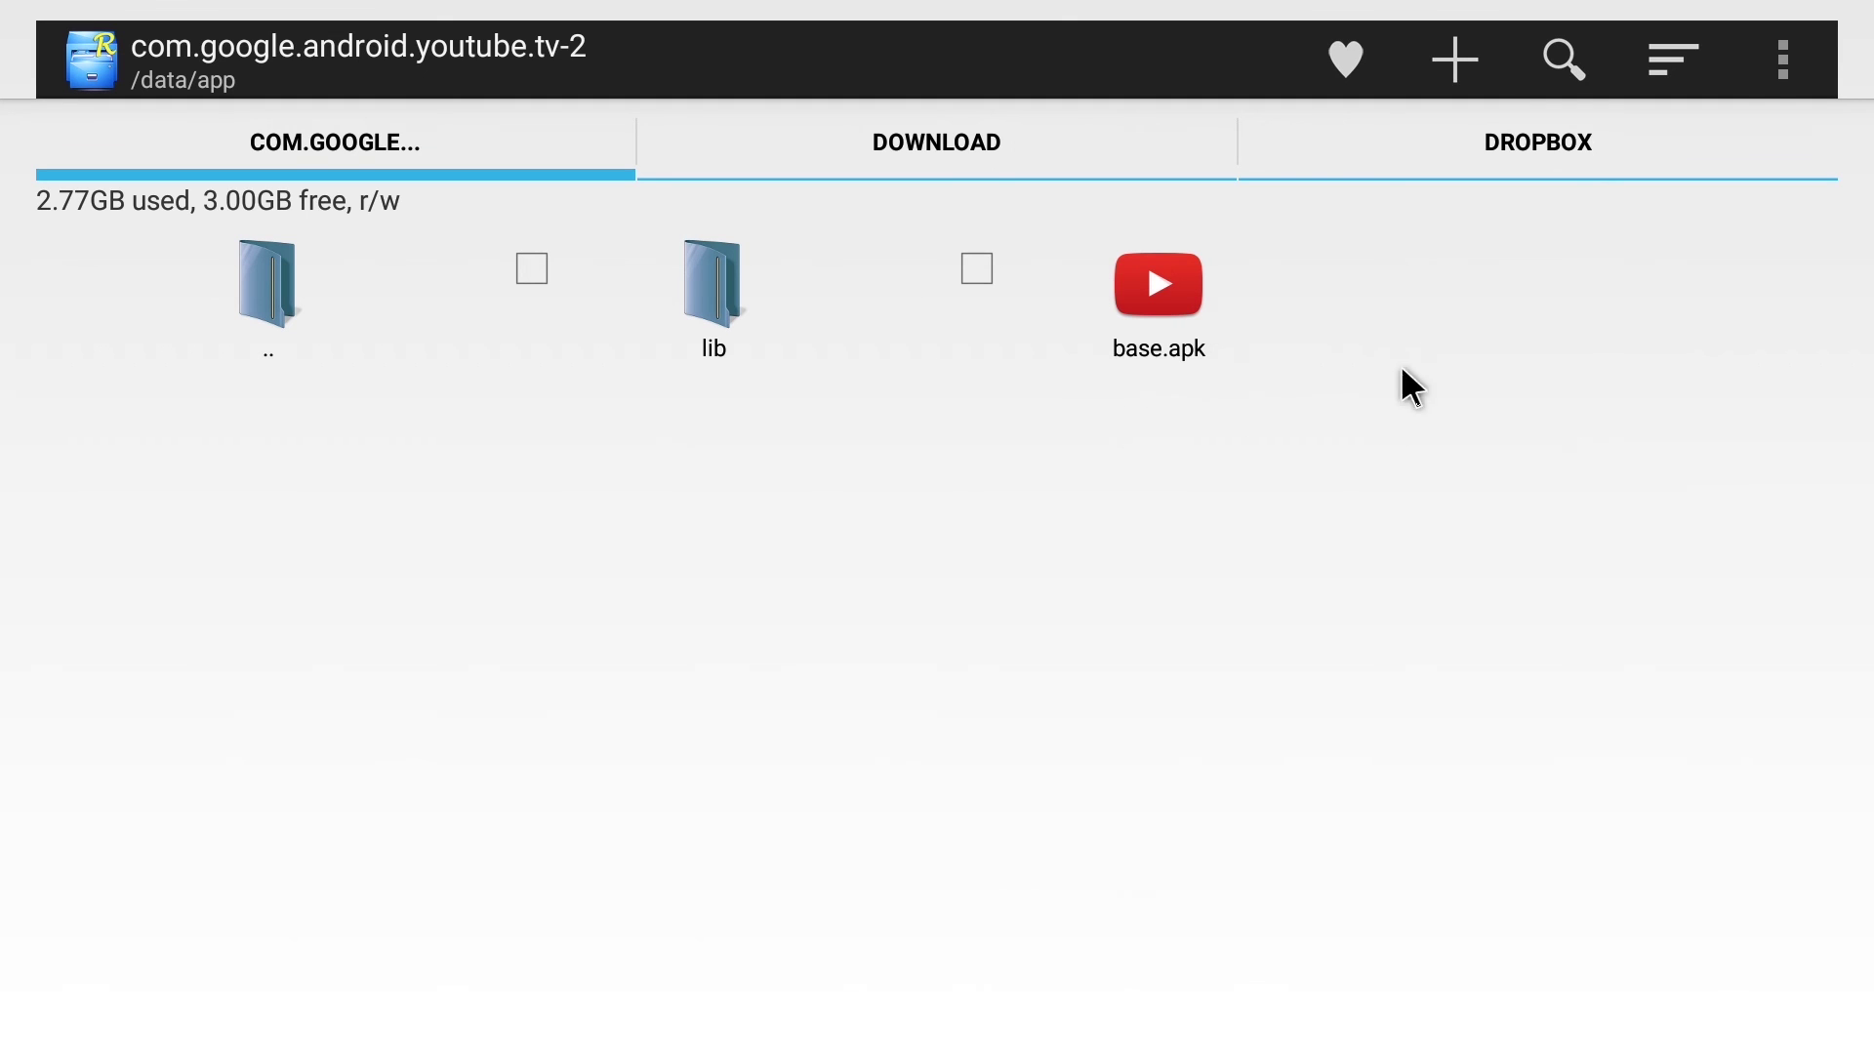
right_click(1239, 327)
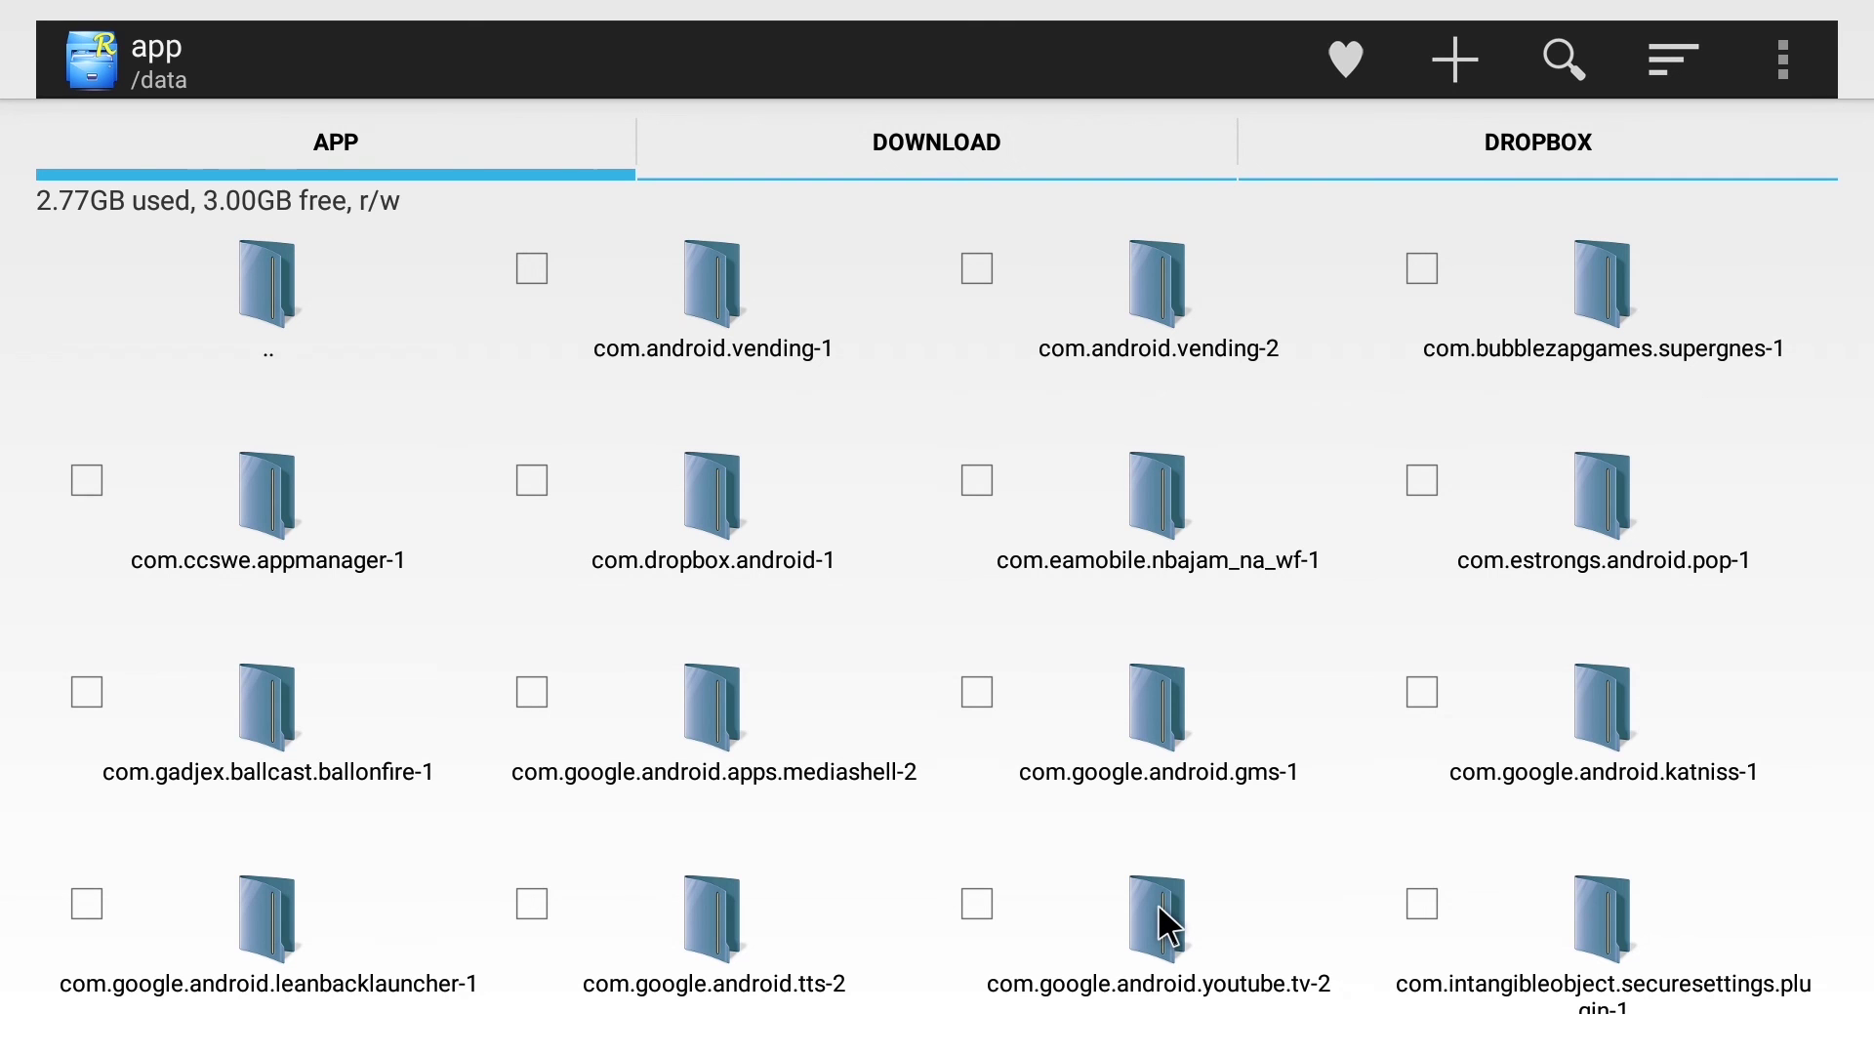
- Move com.google.android.youtube.tv-2 from /data/app into the Download folder
left_click(1167, 923)
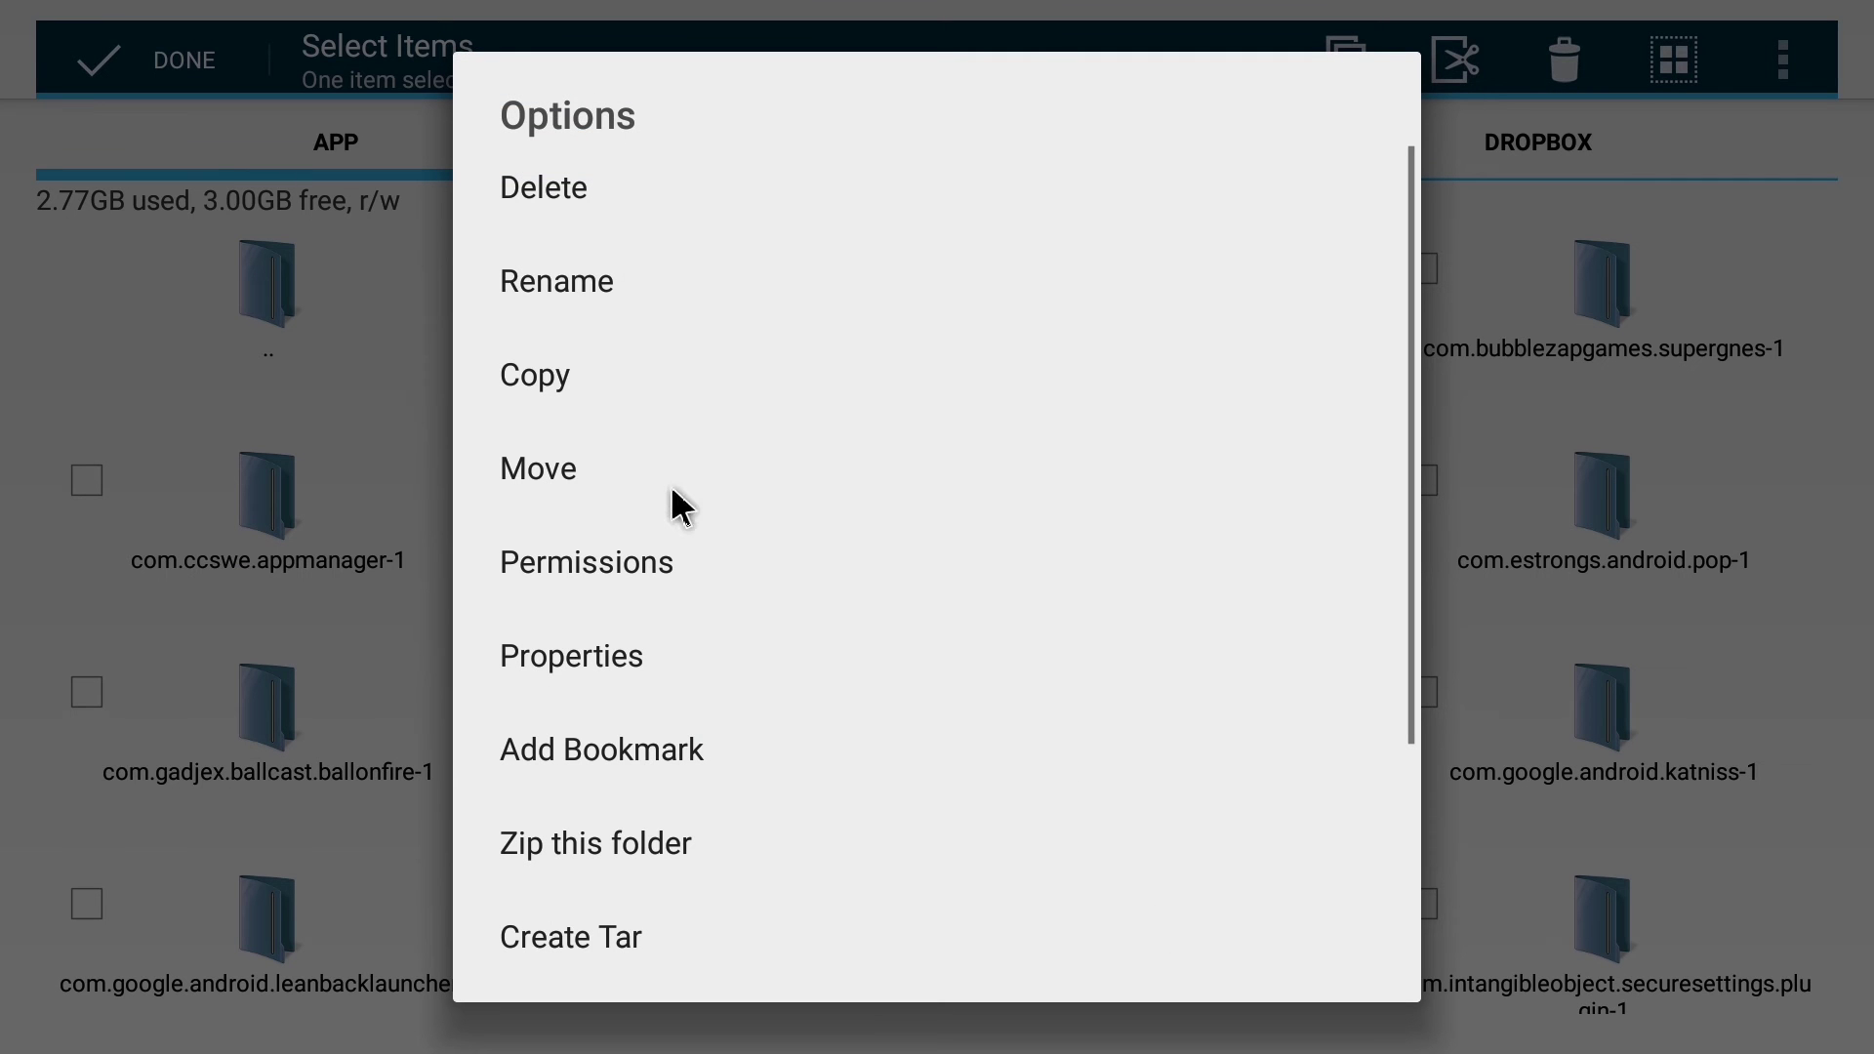
left_click(641, 468)
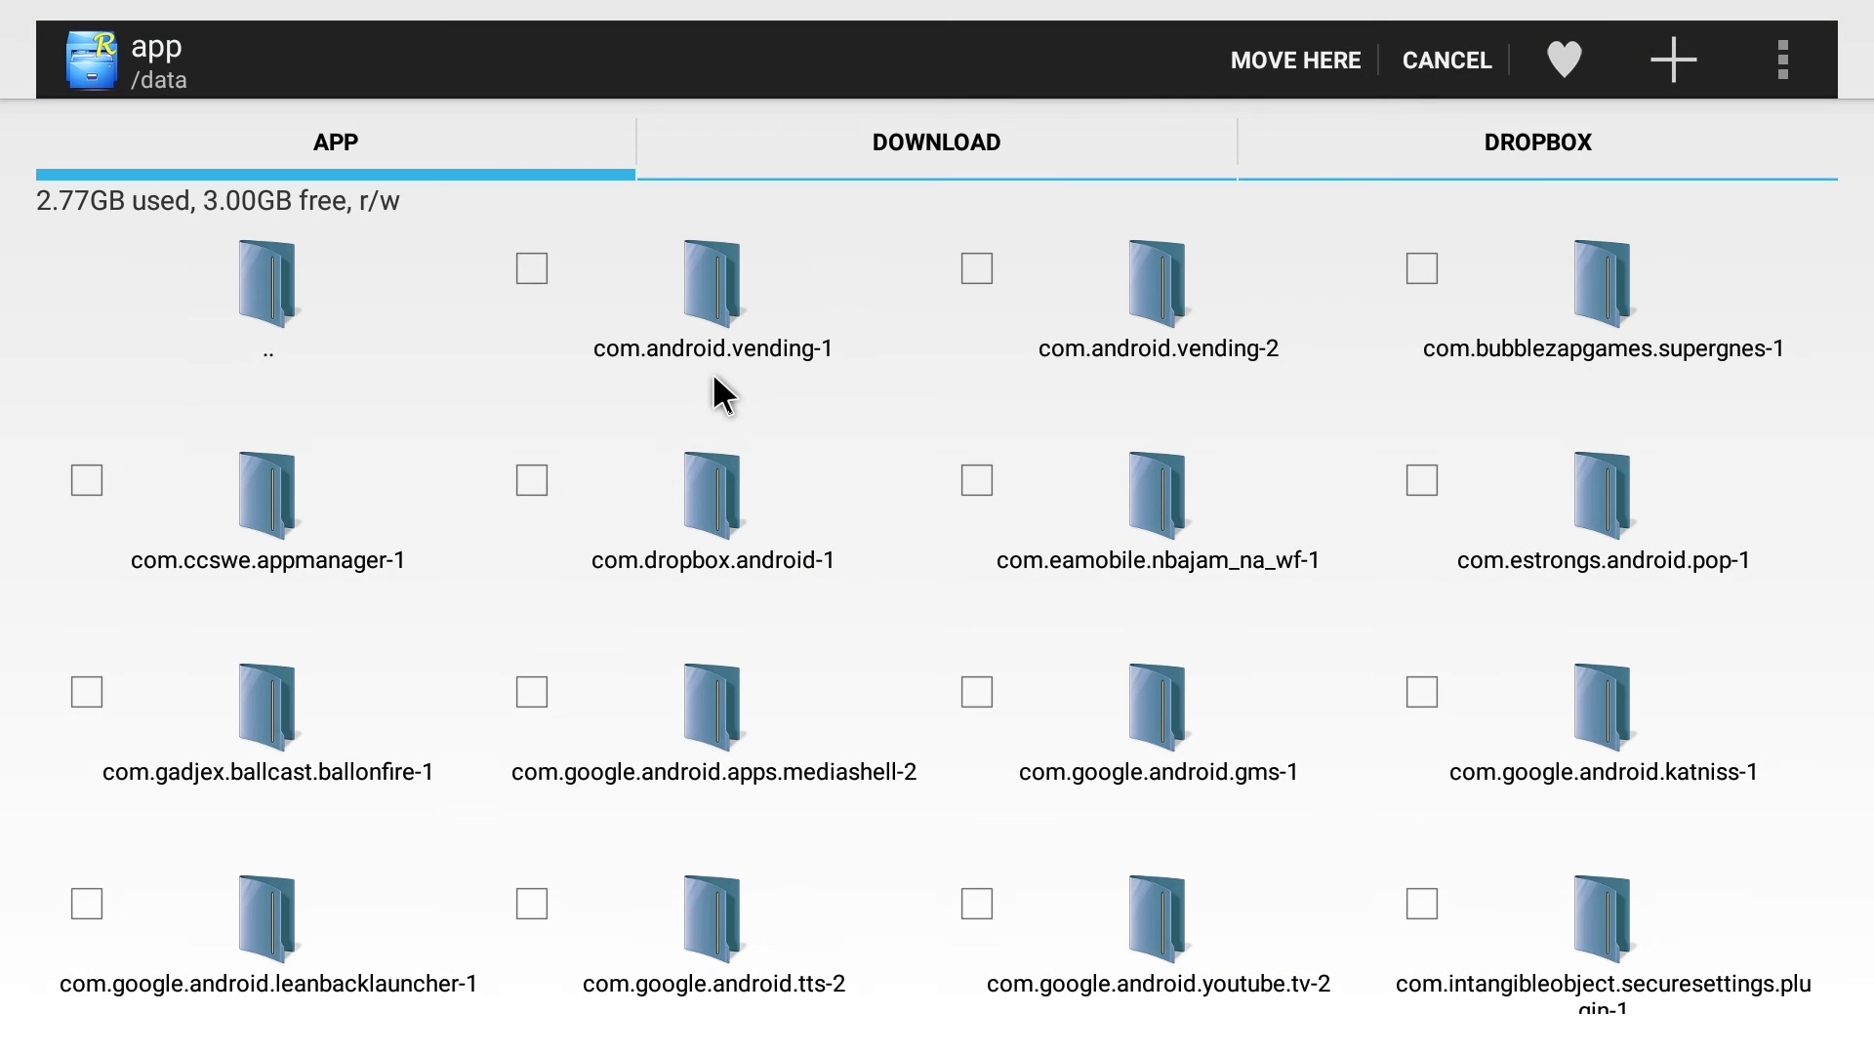
left_click(884, 172)
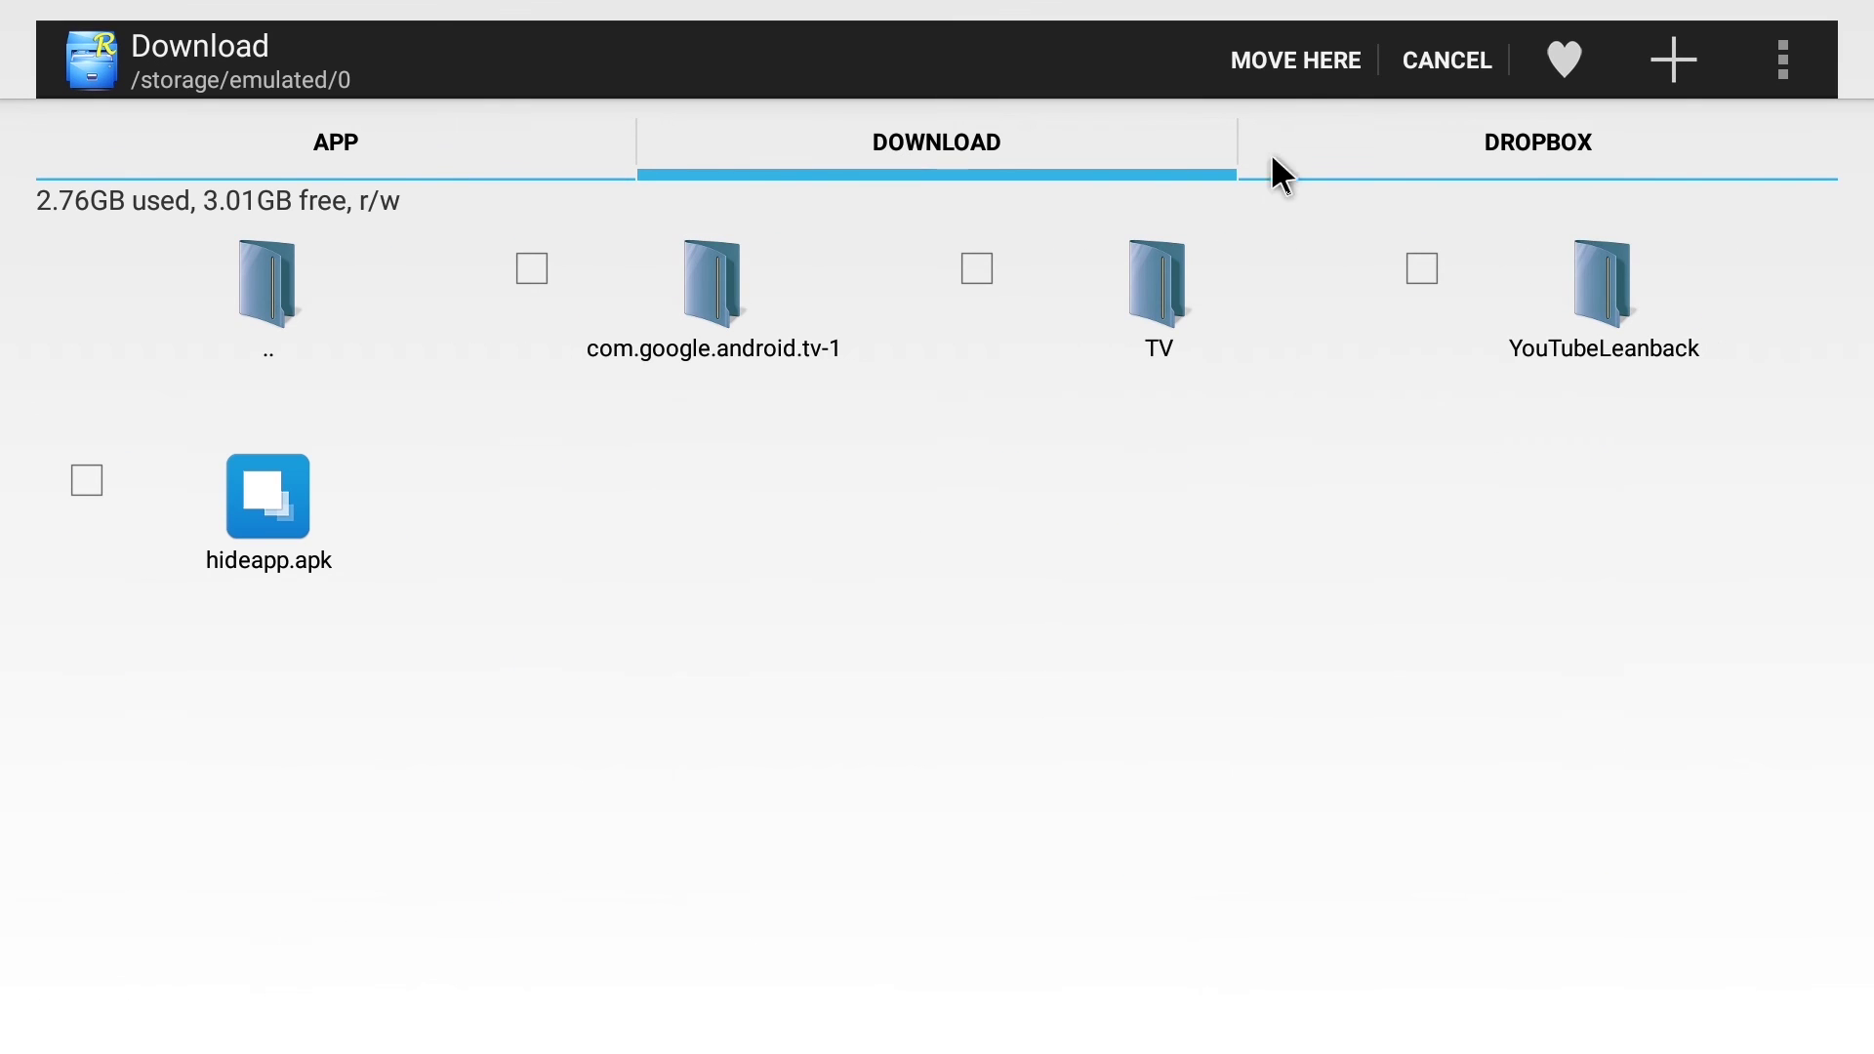
left_click(1320, 62)
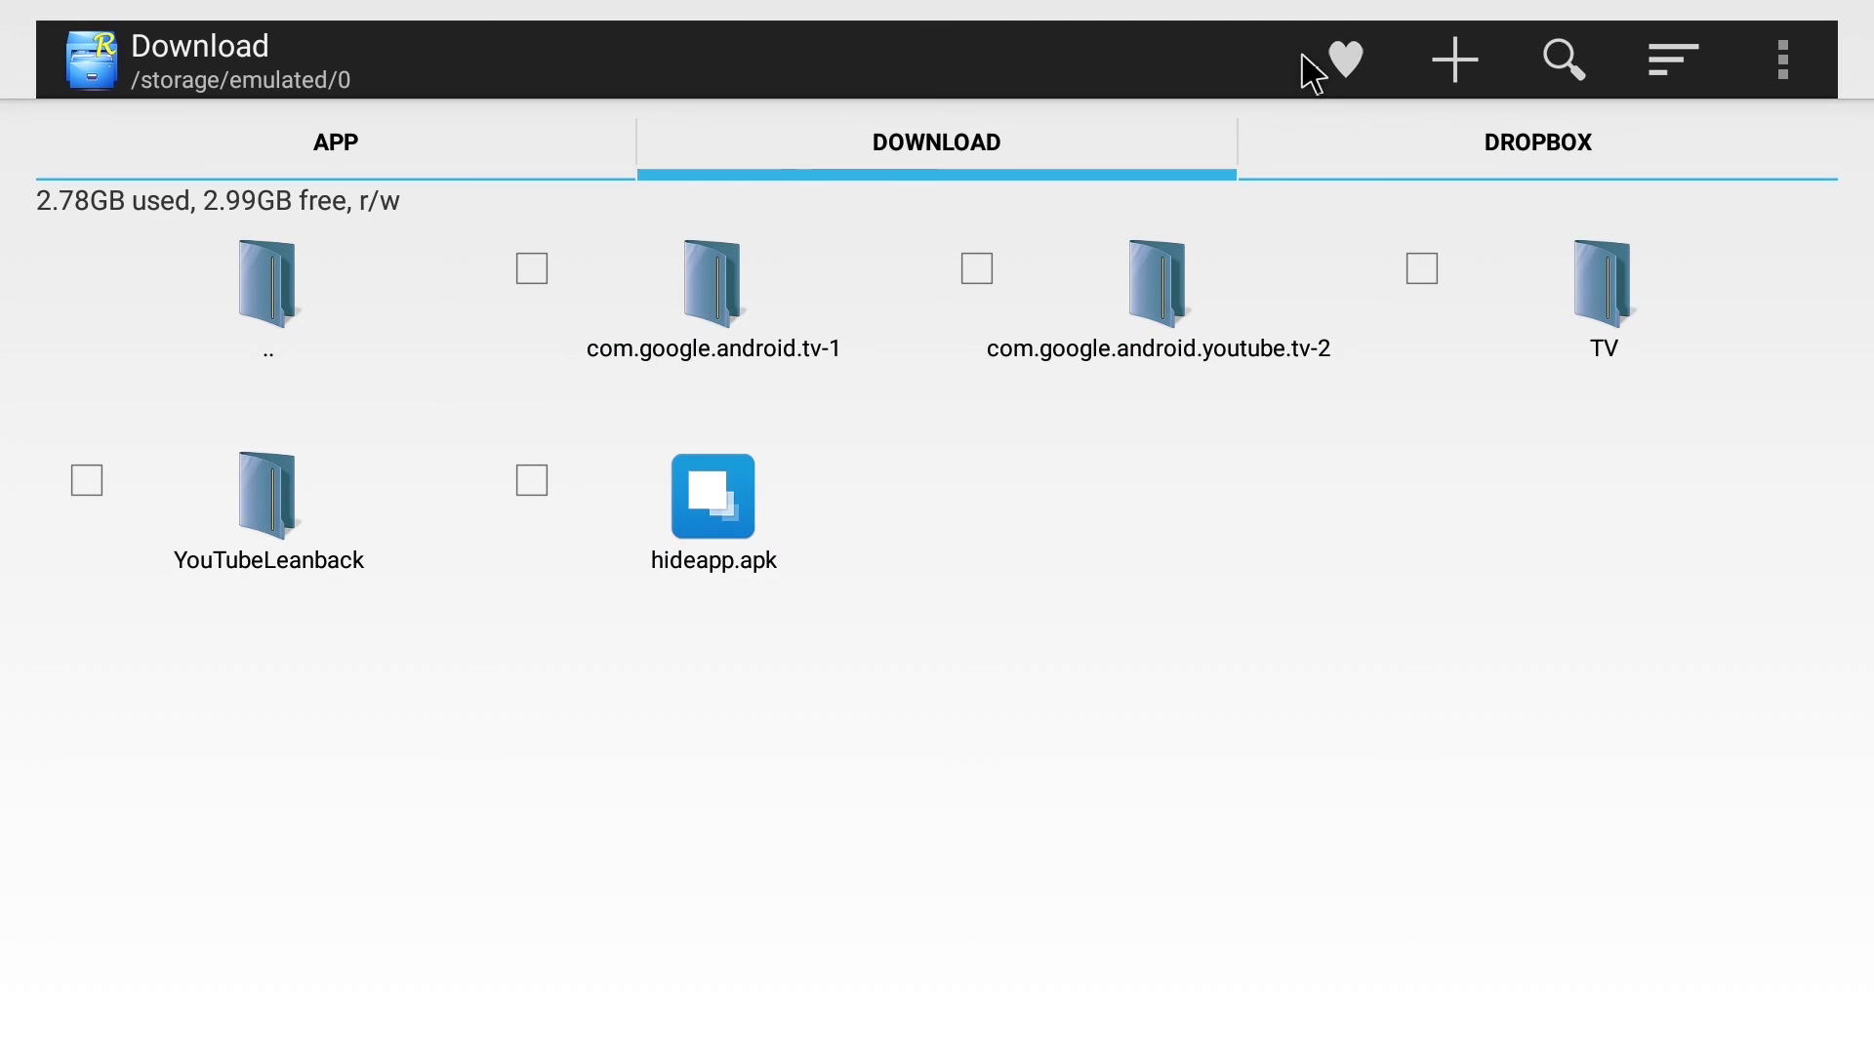